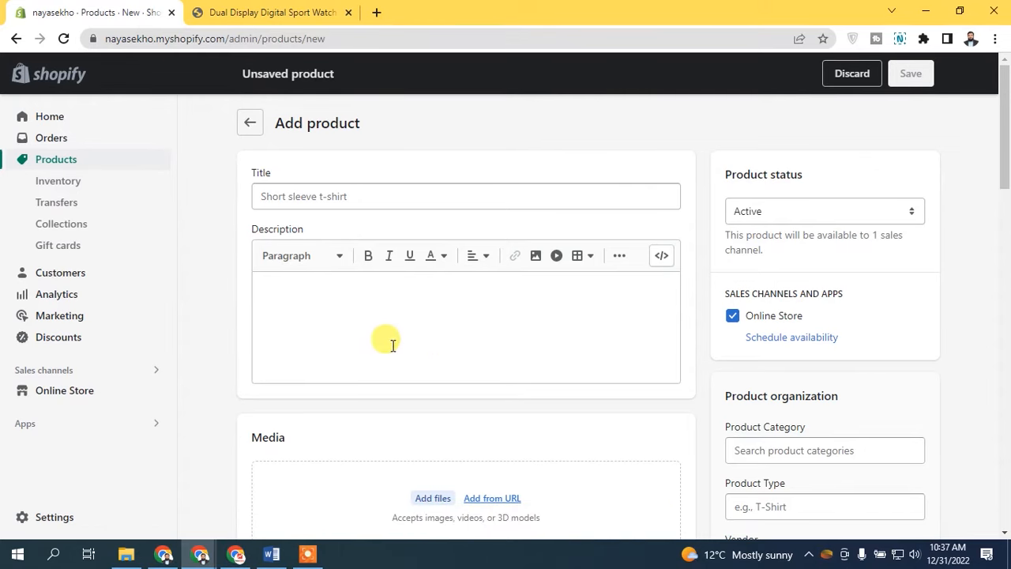
# Step: Copy the watch's title from the supplier's product page and paste it as the new product's title: Dual Display Digital Sport Watch (Military-Green)
pyautogui.click(269, 13)
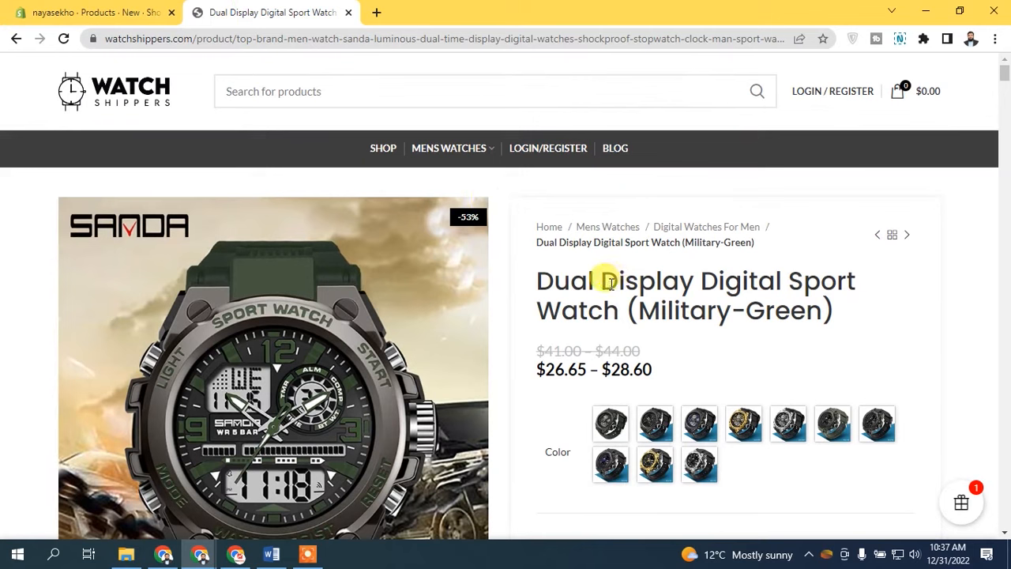
pyautogui.tripleClick(605, 280)
pyautogui.hotkey('ctrl', 'c')
pyautogui.rightClick(605, 277)
pyautogui.click(631, 295)
pyautogui.click(170, 14)
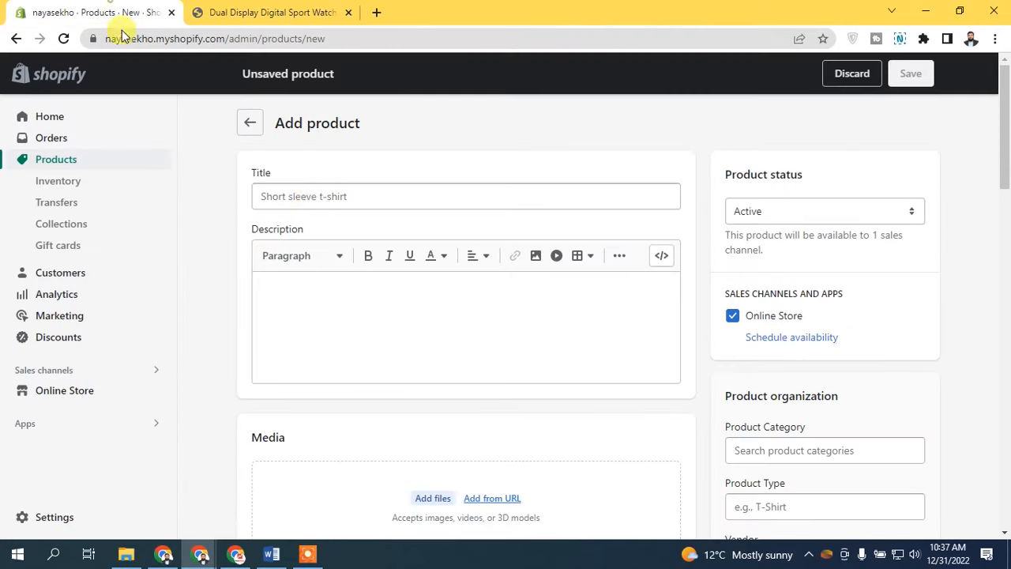
pyautogui.rightClick(310, 197)
pyautogui.click(351, 314)
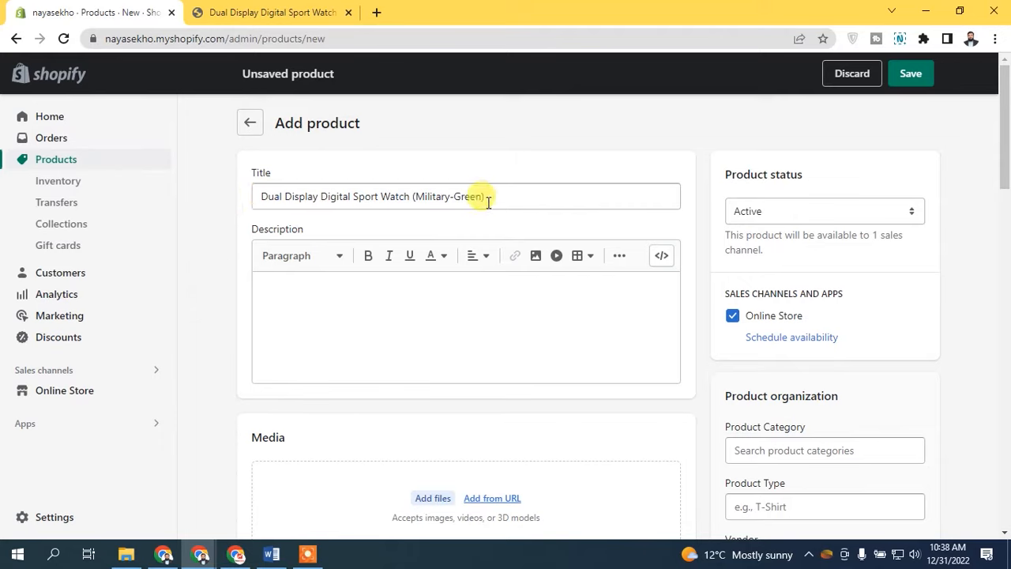
# Step: Compare the long SANAD watch title with the short Dual Display Digital Sport Watch title on the supplier's pages, and return to the product form
pyautogui.click(237, 11)
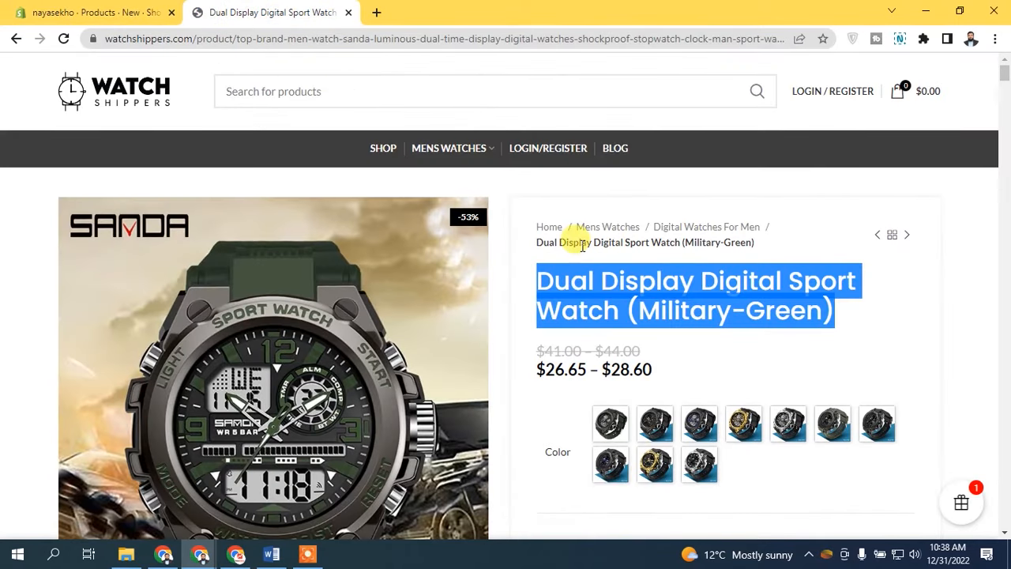
pyautogui.click(614, 227)
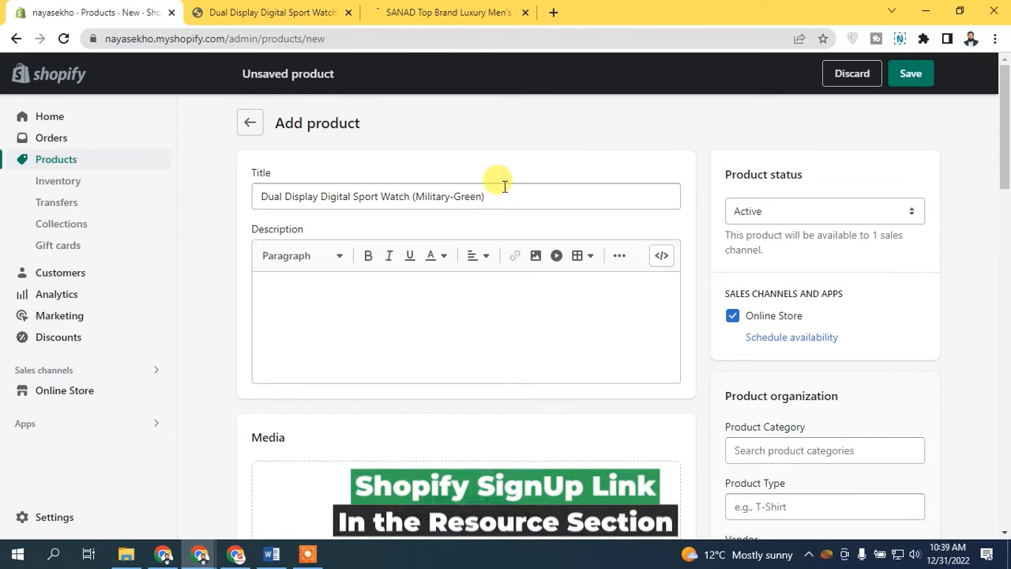
pyautogui.click(435, 10)
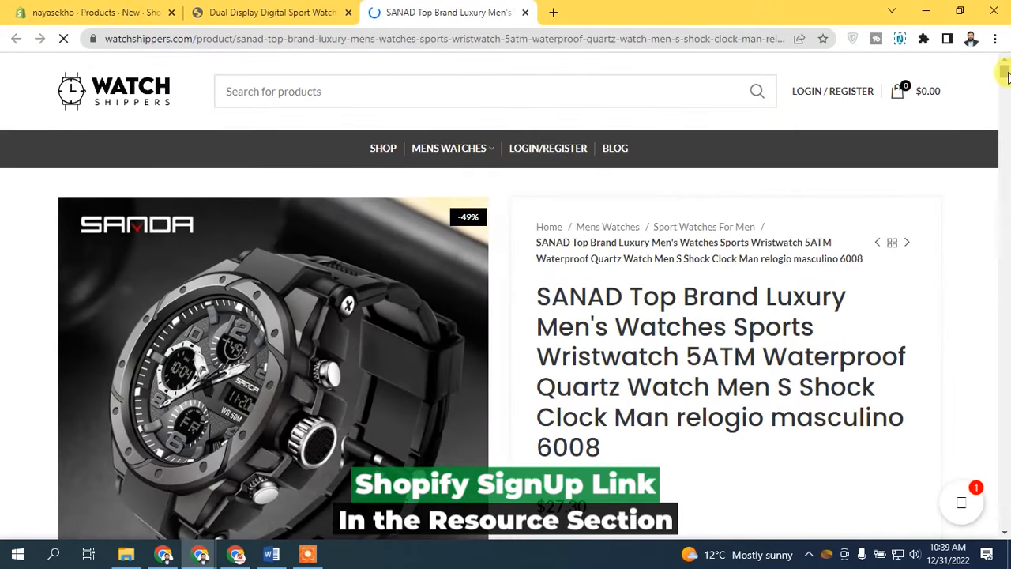
pyautogui.scroll(-2, 1006, 74)
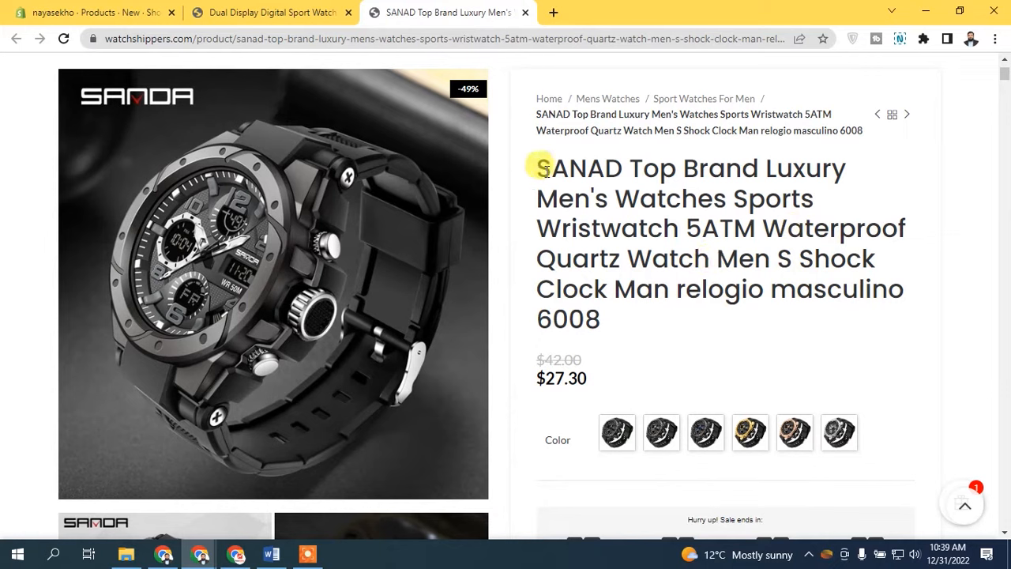
pyautogui.moveTo(546, 167); pyautogui.dragTo(652, 319)
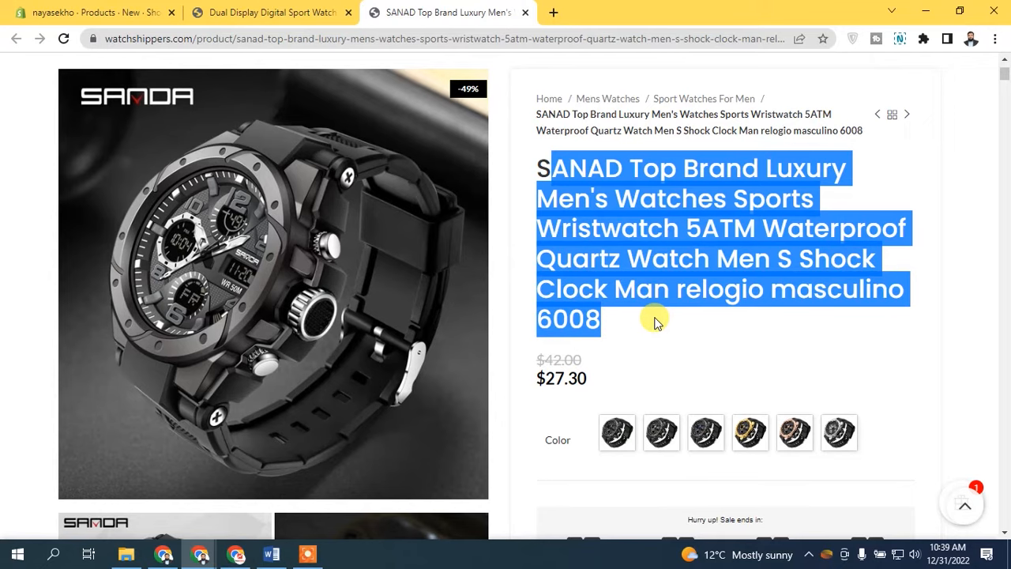
pyautogui.click(237, 12)
pyautogui.moveTo(515, 280); pyautogui.dragTo(829, 302)
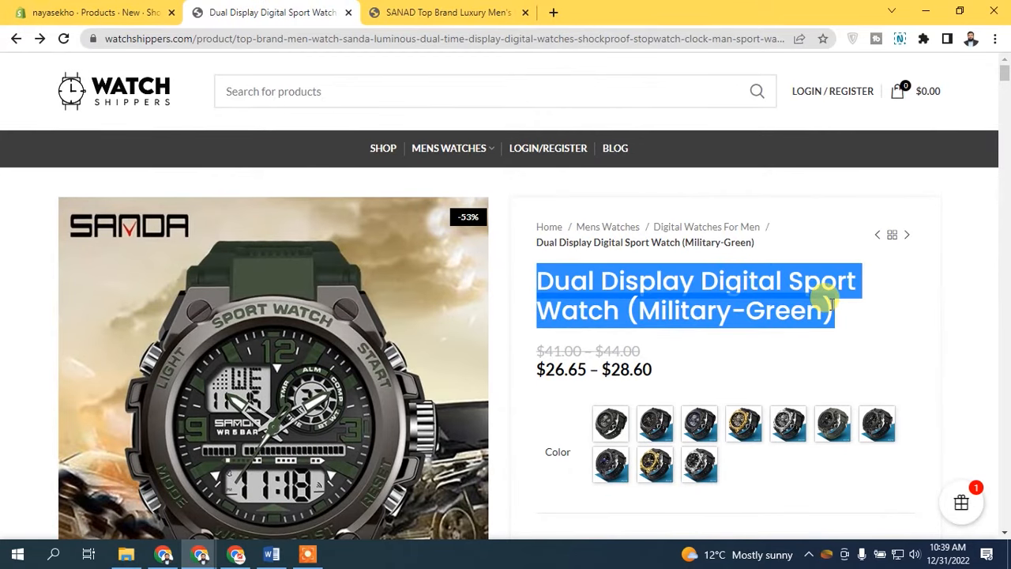
pyautogui.click(116, 9)
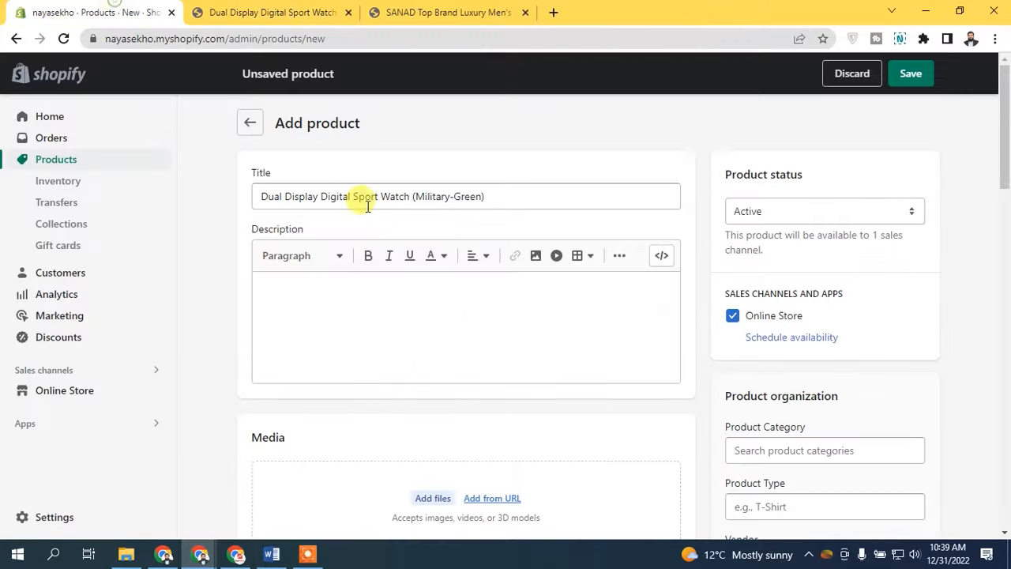
# Step: Examine the available product status options, keeping the status on Active
pyautogui.click(333, 287)
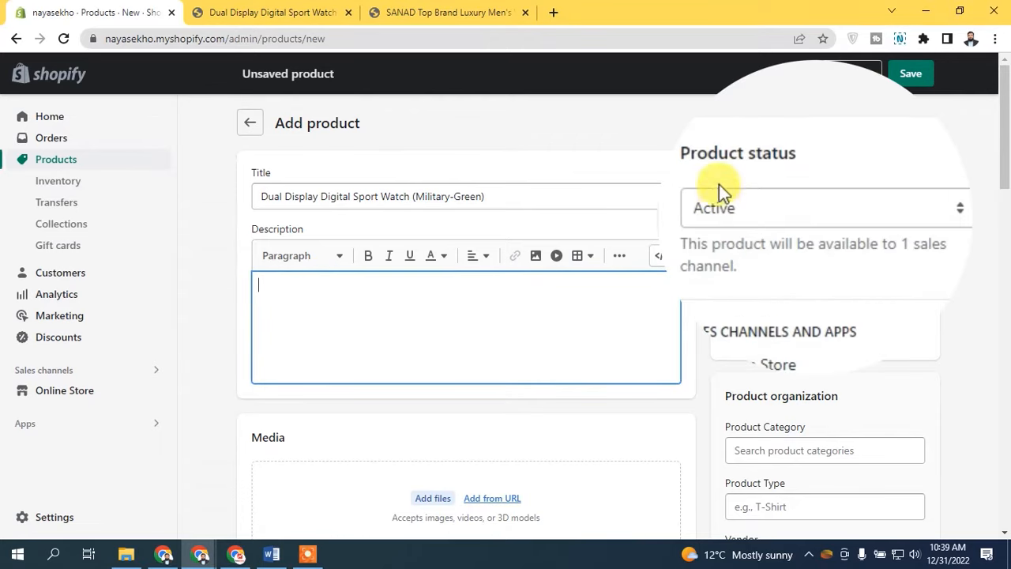
pyautogui.moveTo(682, 152); pyautogui.dragTo(821, 154)
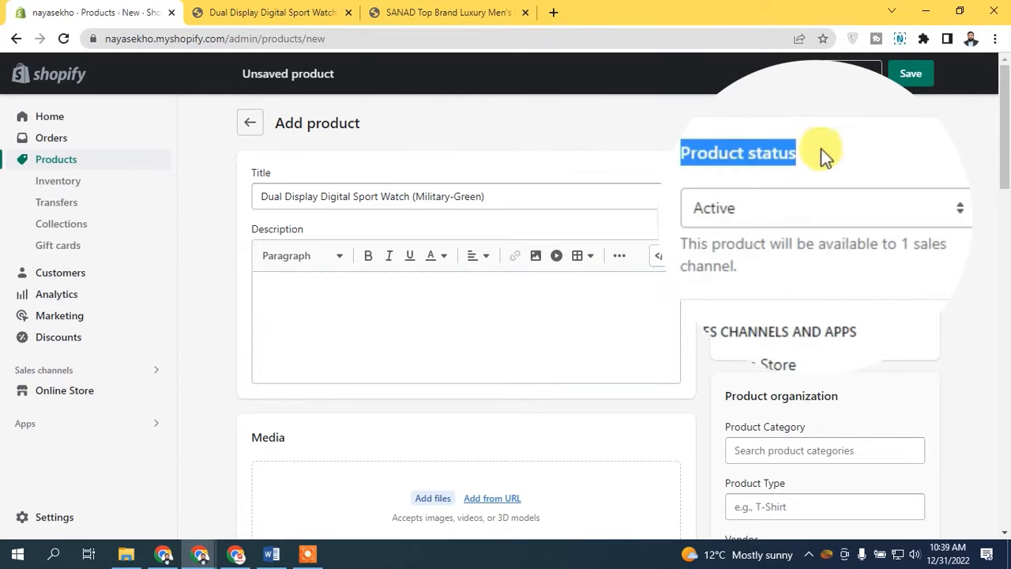
pyautogui.click(757, 180)
pyautogui.click(762, 206)
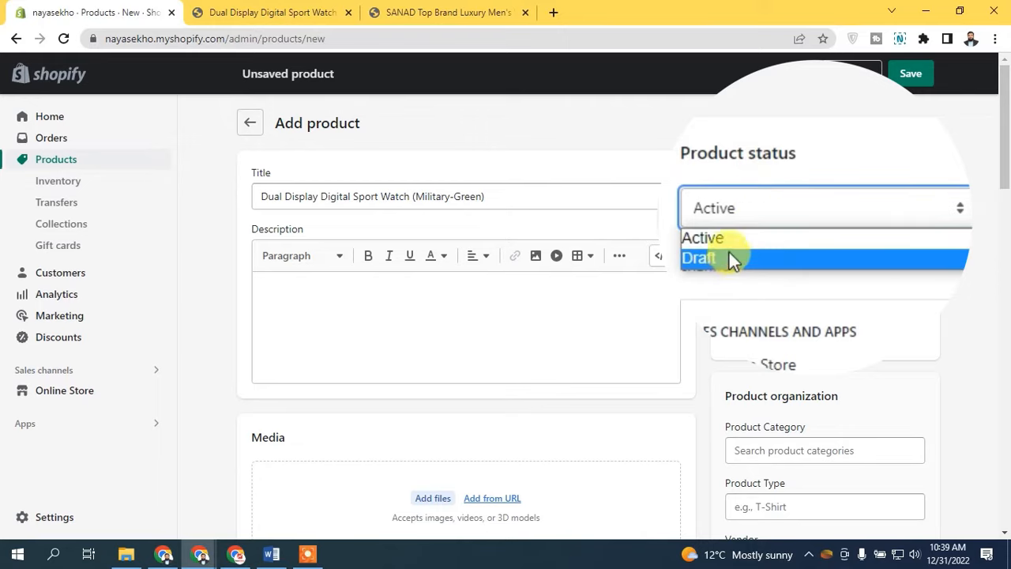
pyautogui.click(732, 167)
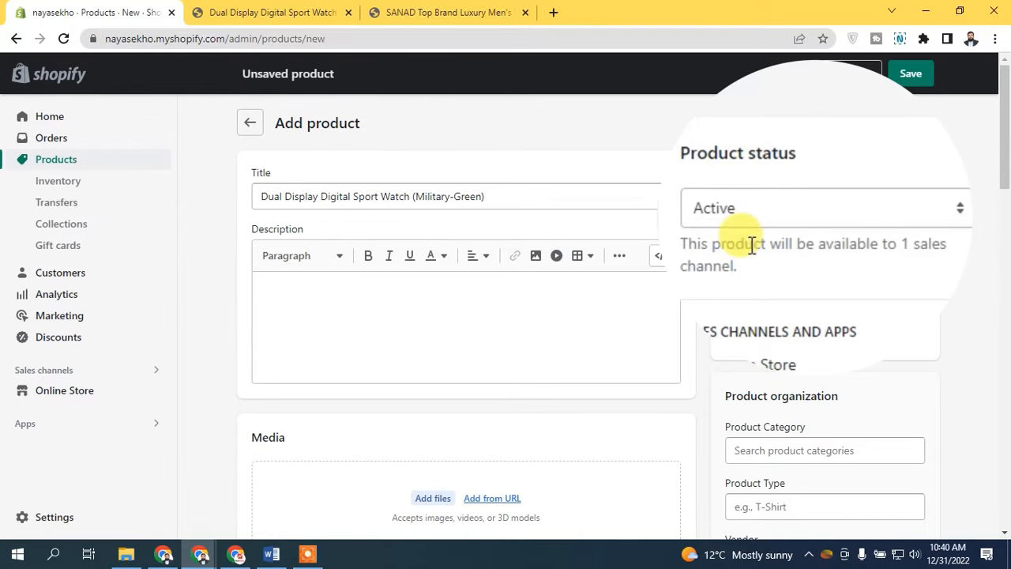
# Step: View the Online Store availability schedule and close it without scheduling a date
pyautogui.scroll(-1, 790, 221)
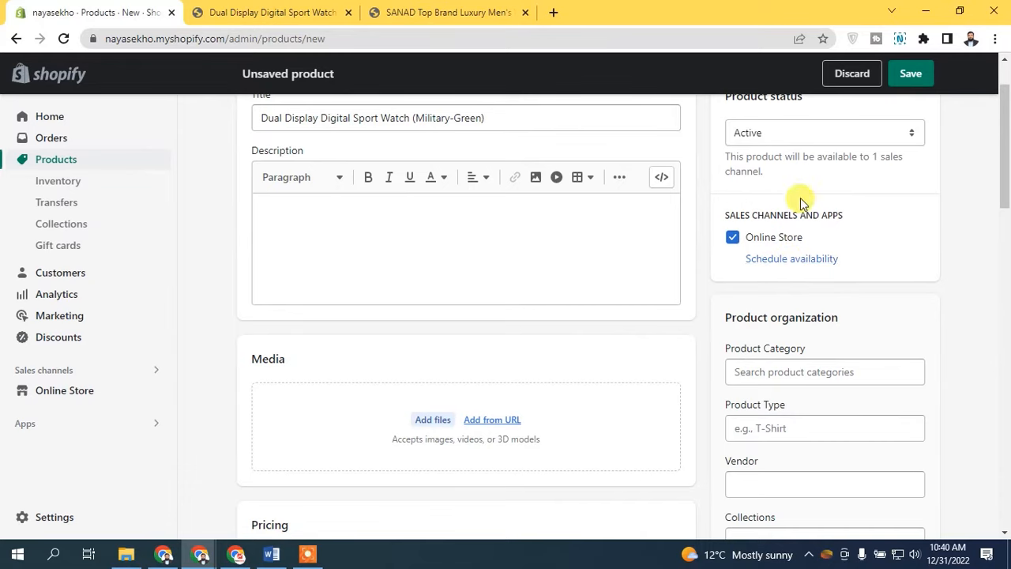
pyautogui.scroll(1, 1005, 119)
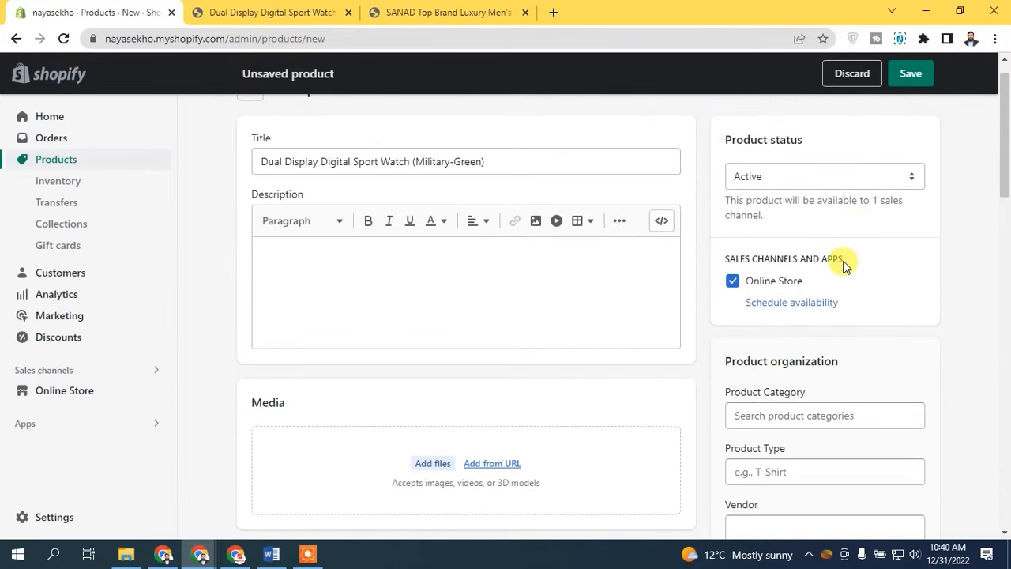
pyautogui.click(799, 304)
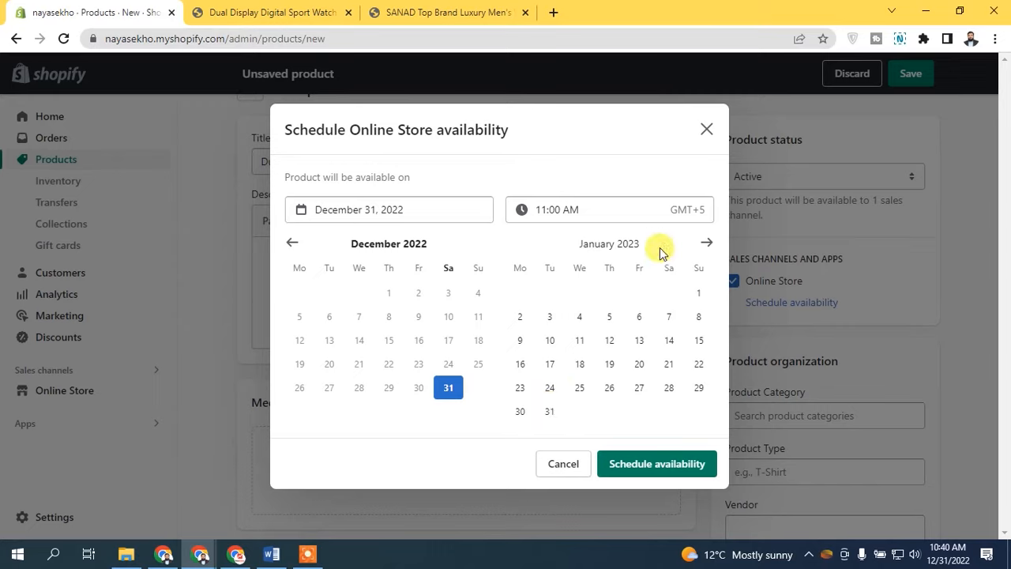
pyautogui.click(706, 129)
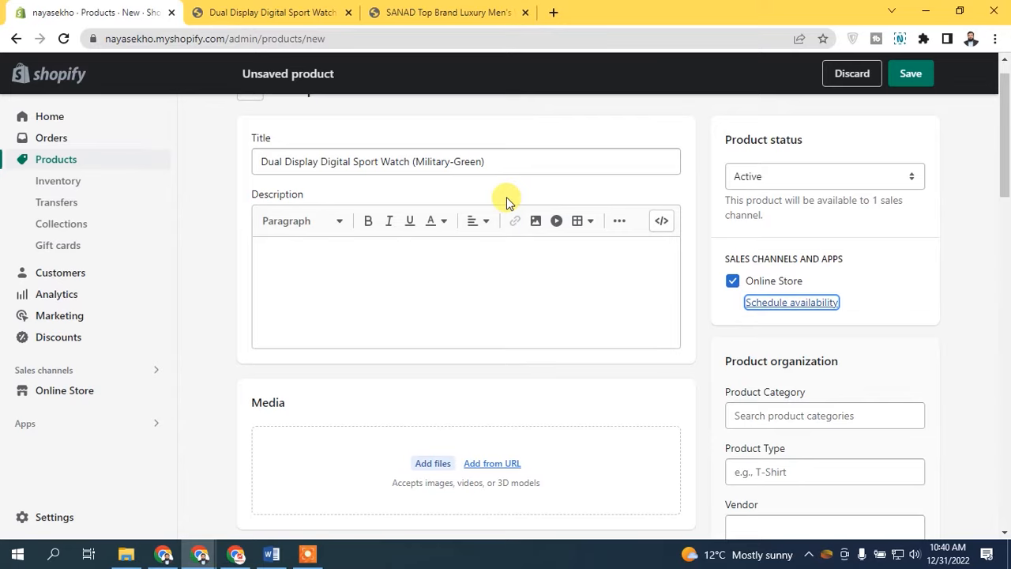
# Step: Add the military-green SANDA watch image to the product's media and look through the supplier's product page
pyautogui.moveTo(1006, 150); pyautogui.dragTo(1005, 190)
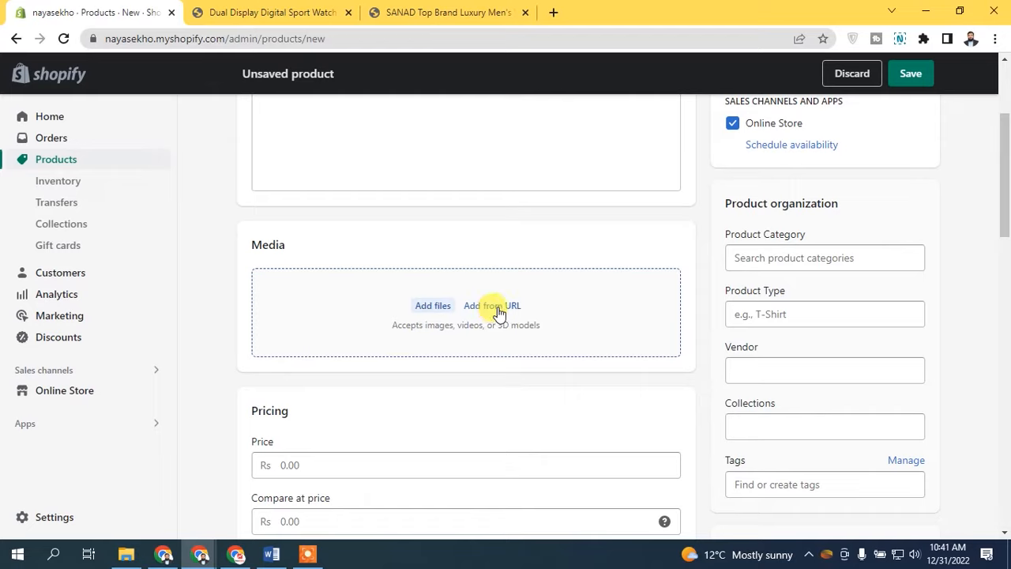
pyautogui.click(390, 305)
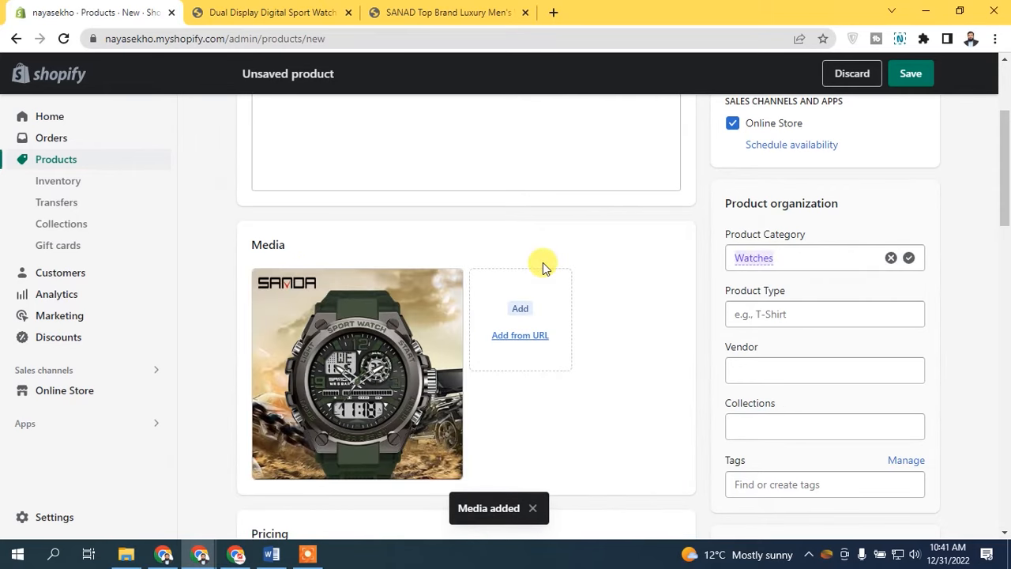
pyautogui.click(271, 11)
pyautogui.scroll(-6, 997, 90)
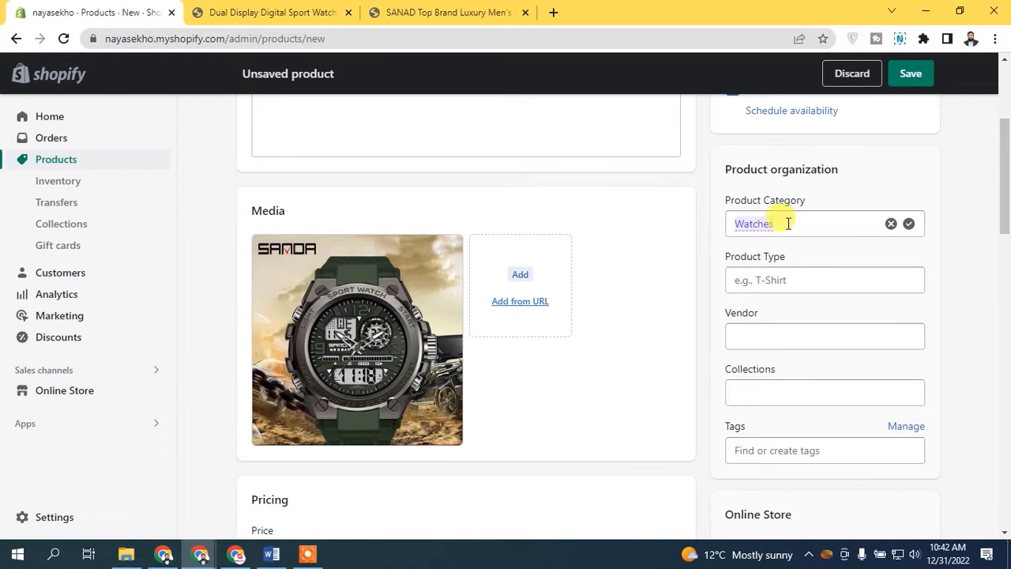
# Step: Clear the suggested product category and choose Watches under Apparel & Accessories, Jewelry
pyautogui.click(888, 225)
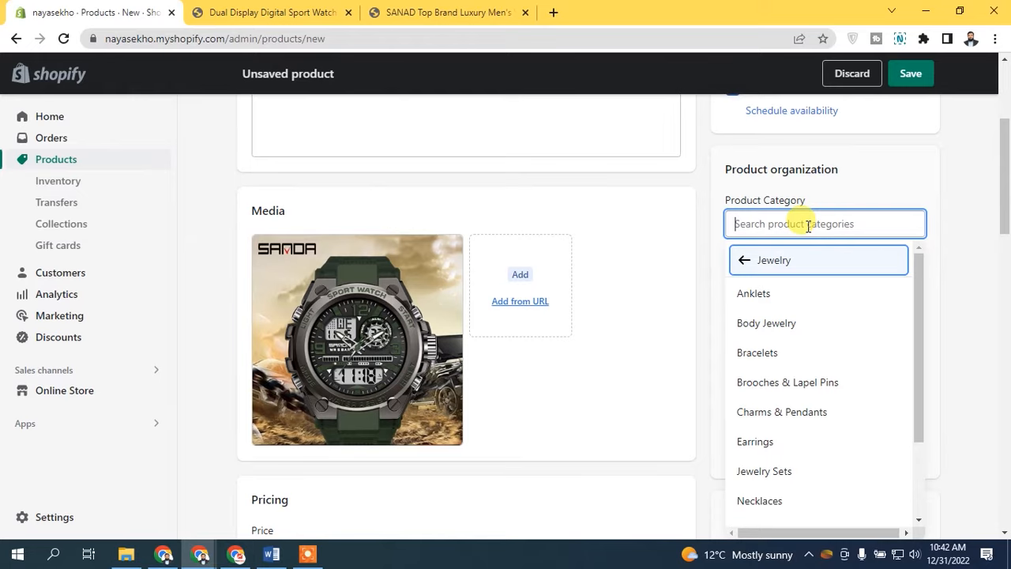
pyautogui.click(756, 263)
pyautogui.moveTo(919, 286)
pyautogui.mouseDown()
pyautogui.moveTo(919, 308)
pyautogui.moveTo(919, 296)
pyautogui.mouseUp()
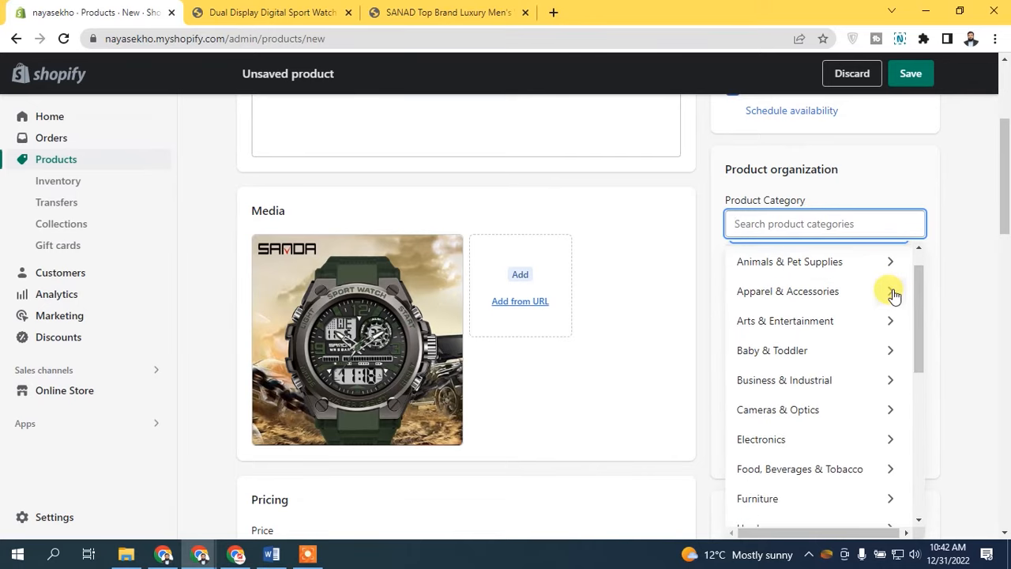
pyautogui.click(892, 292)
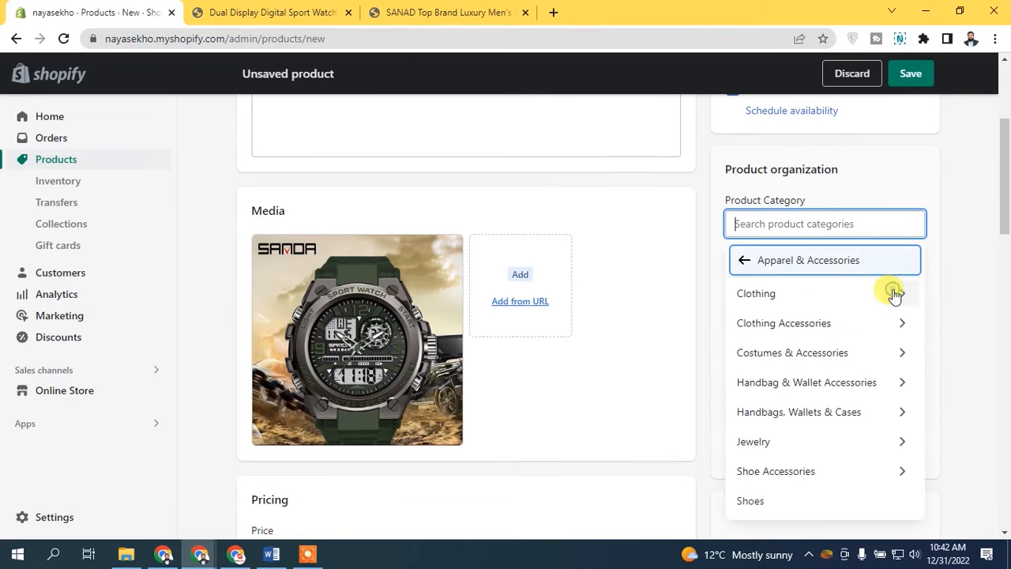
pyautogui.click(885, 444)
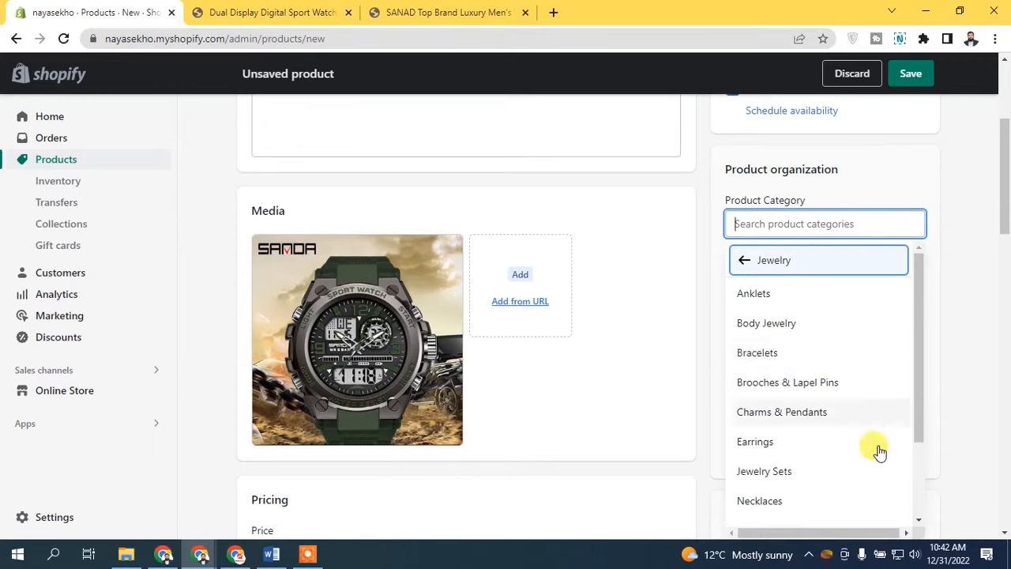
pyautogui.moveTo(919, 354); pyautogui.dragTo(864, 447)
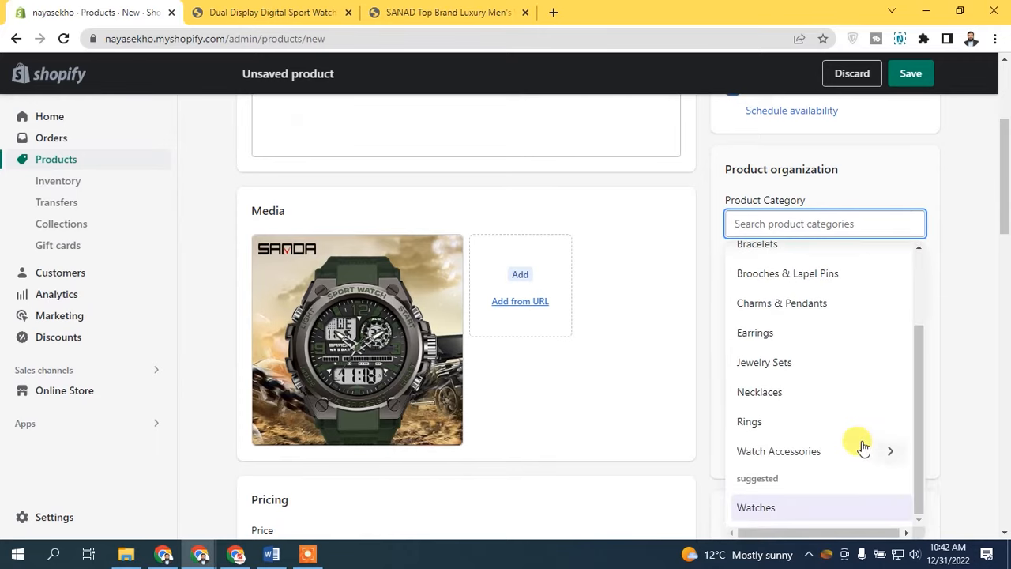
pyautogui.click(797, 508)
pyautogui.click(864, 189)
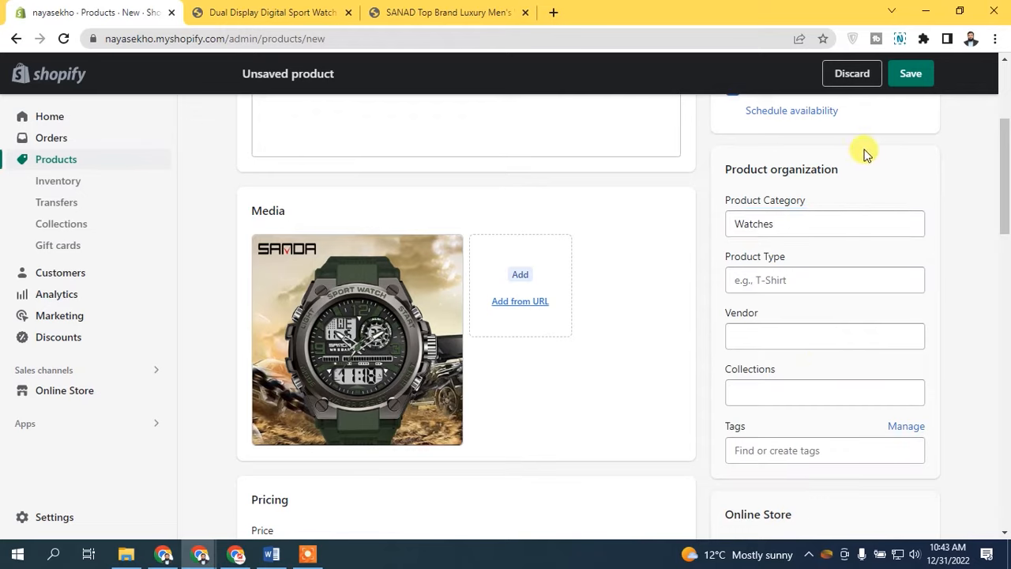
# Step: Set the product type to Sport Watch
pyautogui.click(788, 283)
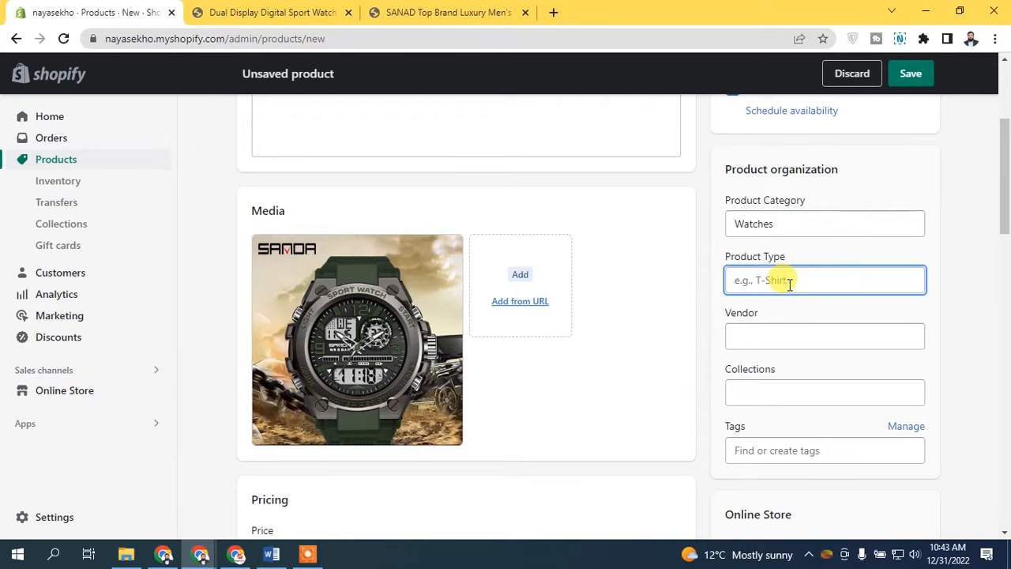
pyautogui.write('Sport Watch')
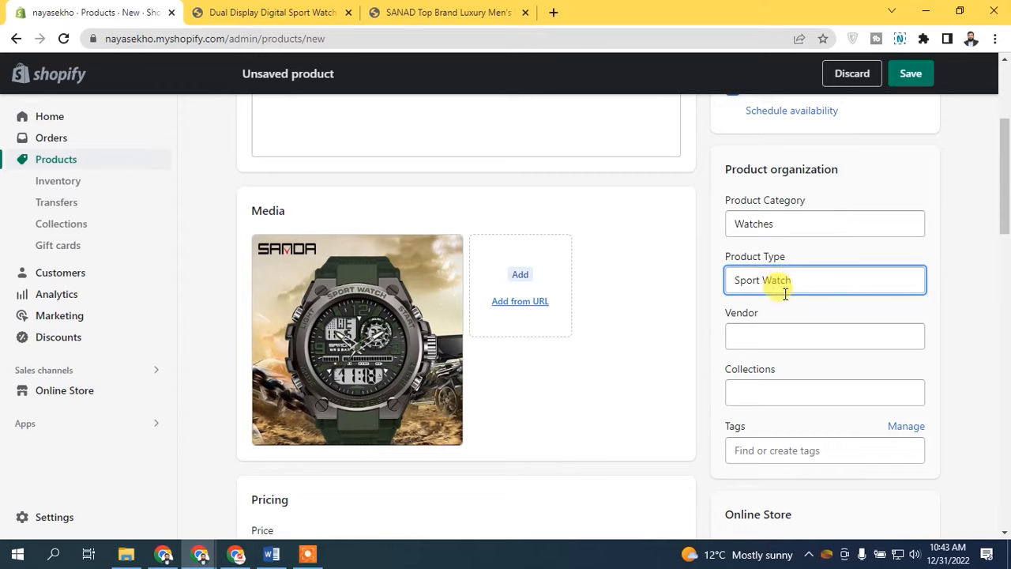
pyautogui.click(785, 307)
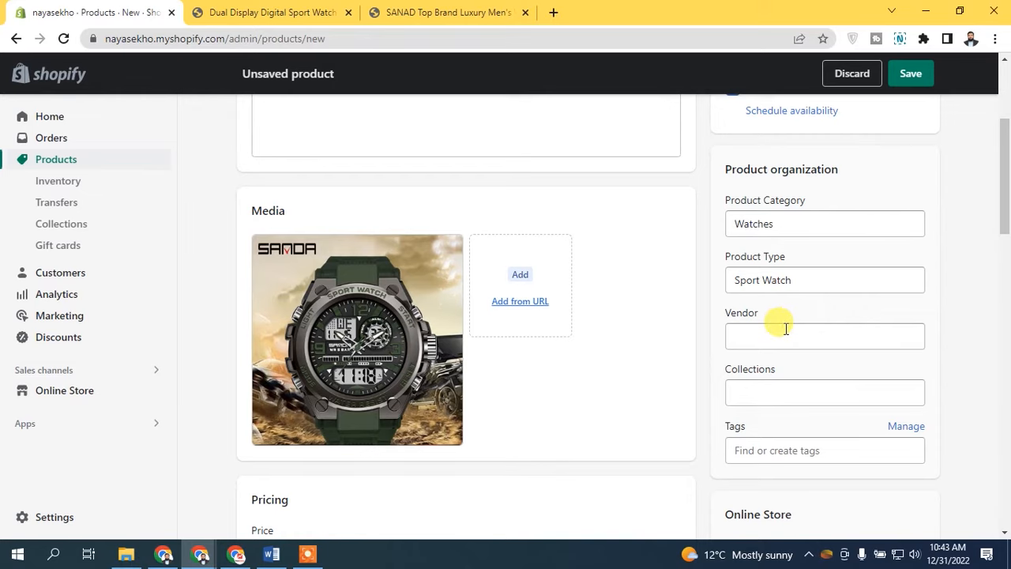
# Step: Check which collections are available for the product without choosing one
pyautogui.scroll(-2, 905, 228)
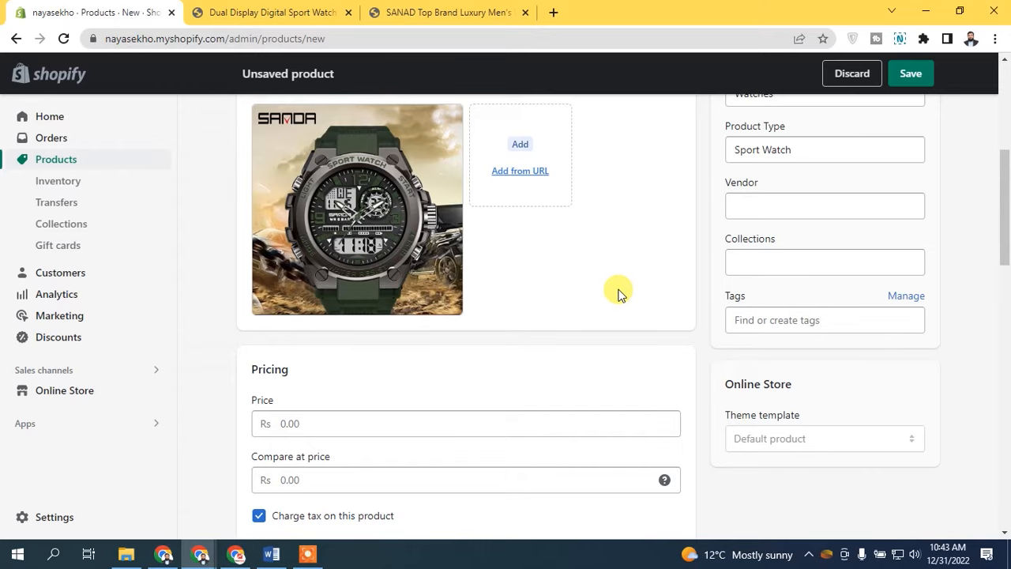
pyautogui.click(759, 262)
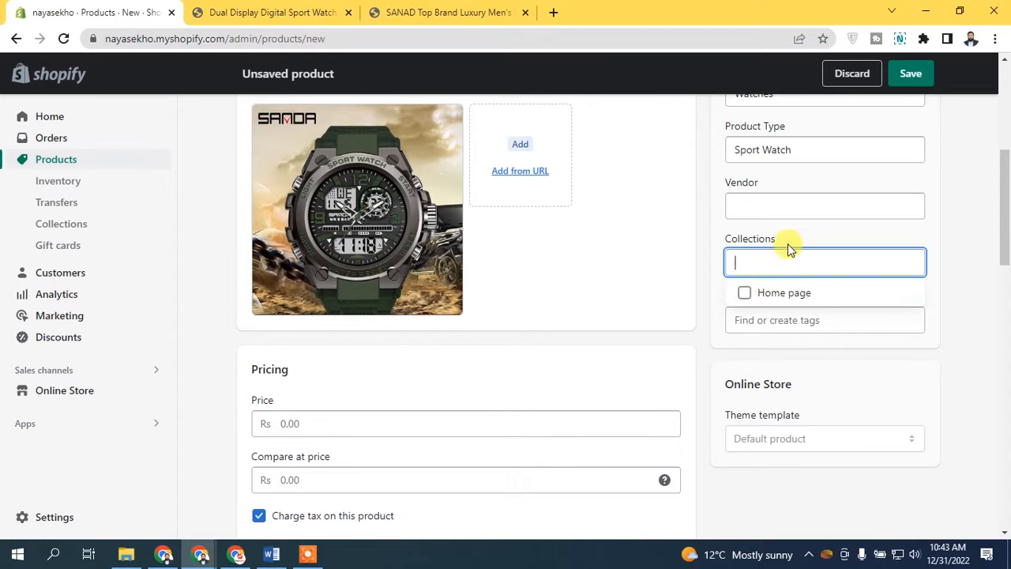
pyautogui.click(811, 224)
# Step: Create the tag "sport watch" and add it to the product
pyautogui.moveTo(1005, 221); pyautogui.dragTo(1008, 255)
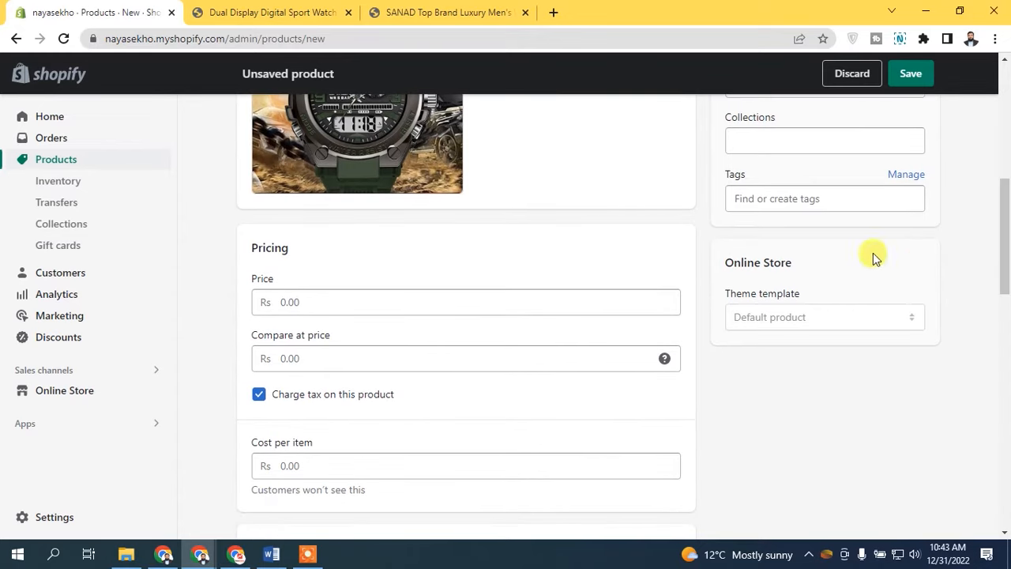
pyautogui.click(798, 200)
pyautogui.write('sport watch')
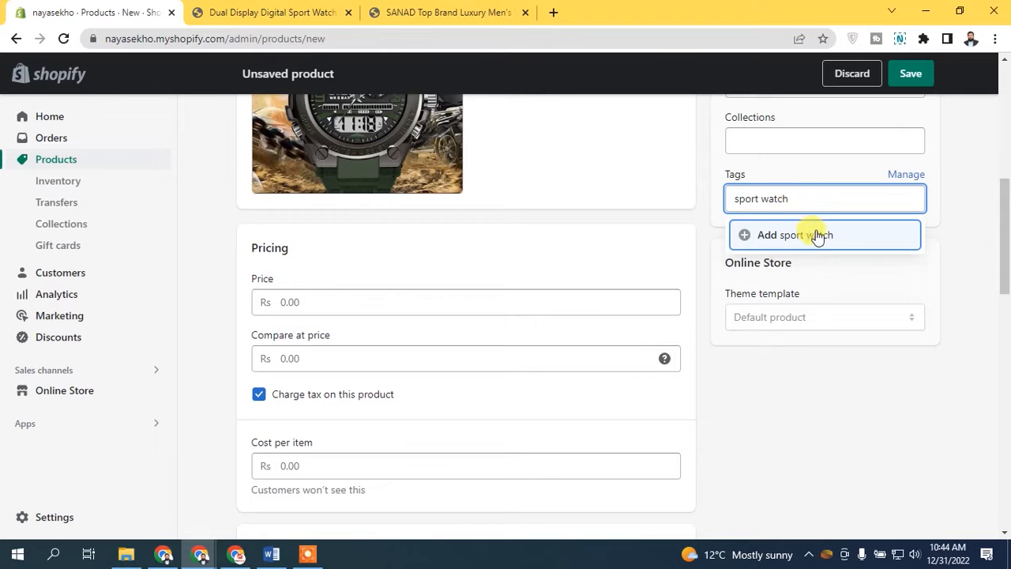
pyautogui.click(817, 233)
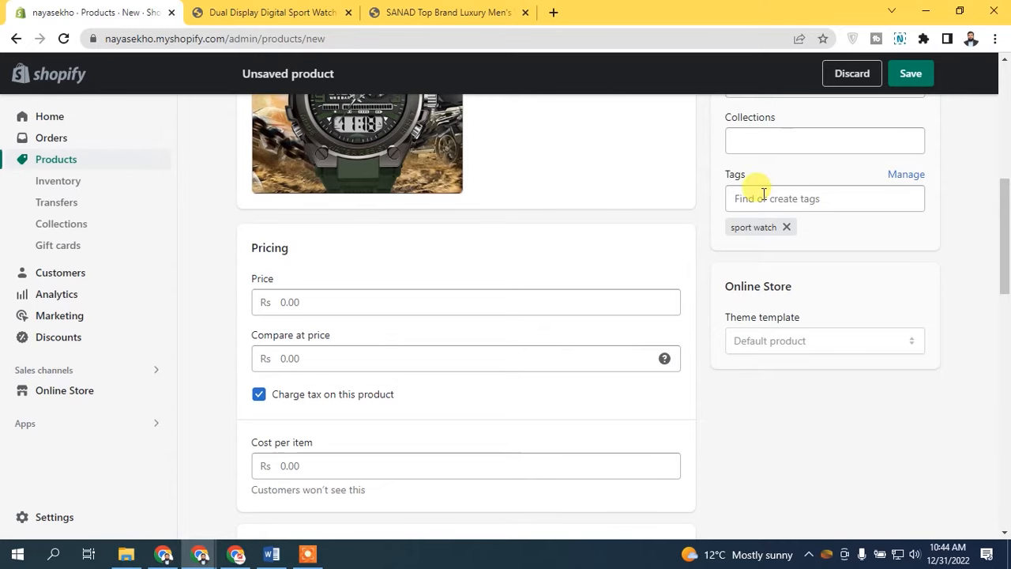
# Step: Set the product's price to Rs 300 and its compare-at price to Rs 500, keeping tax charged on it
pyautogui.scroll(-3, 764, 194)
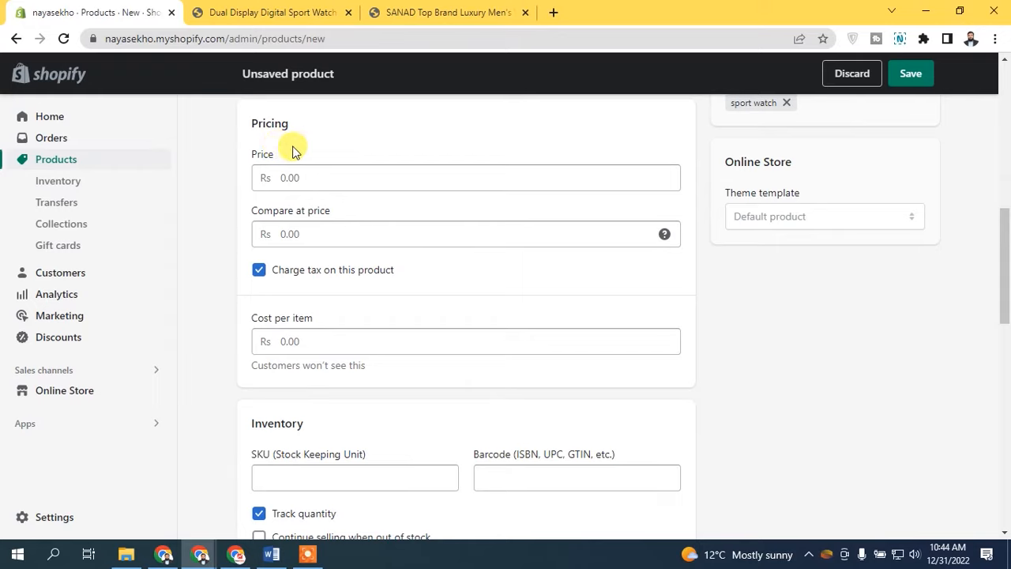
pyautogui.click(322, 182)
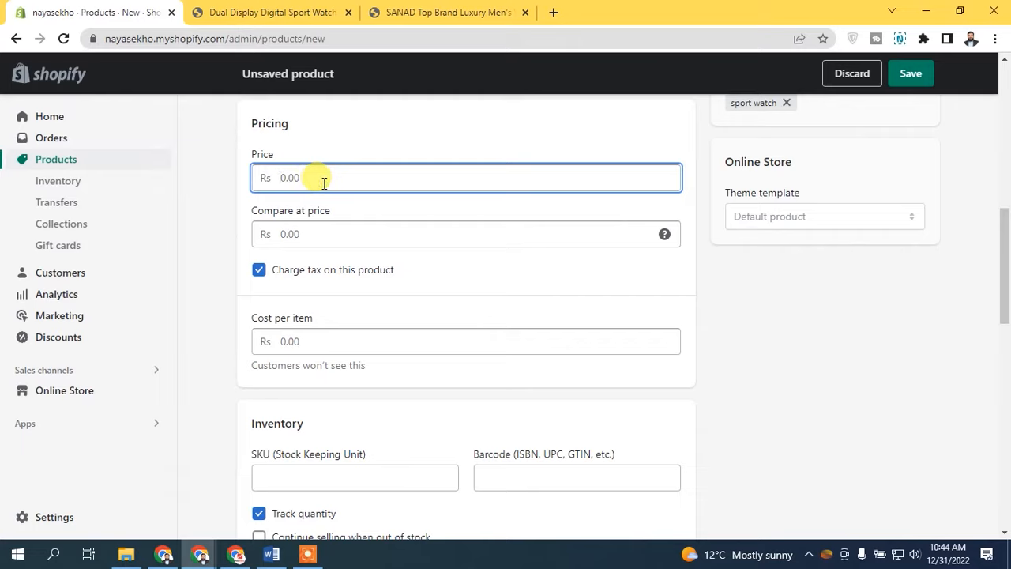
pyautogui.click(320, 236)
pyautogui.click(323, 178)
pyautogui.write('300')
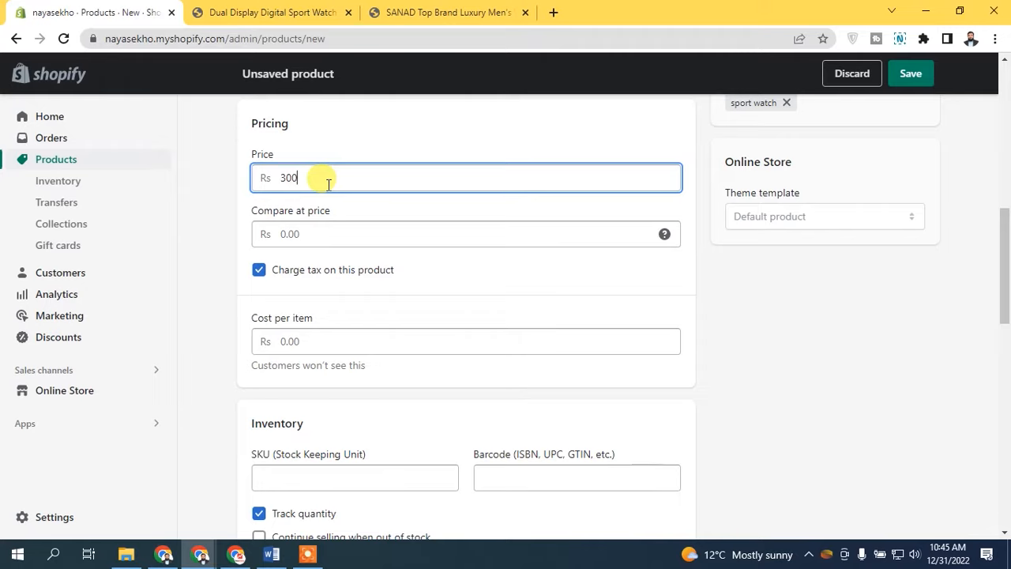
pyautogui.click(328, 234)
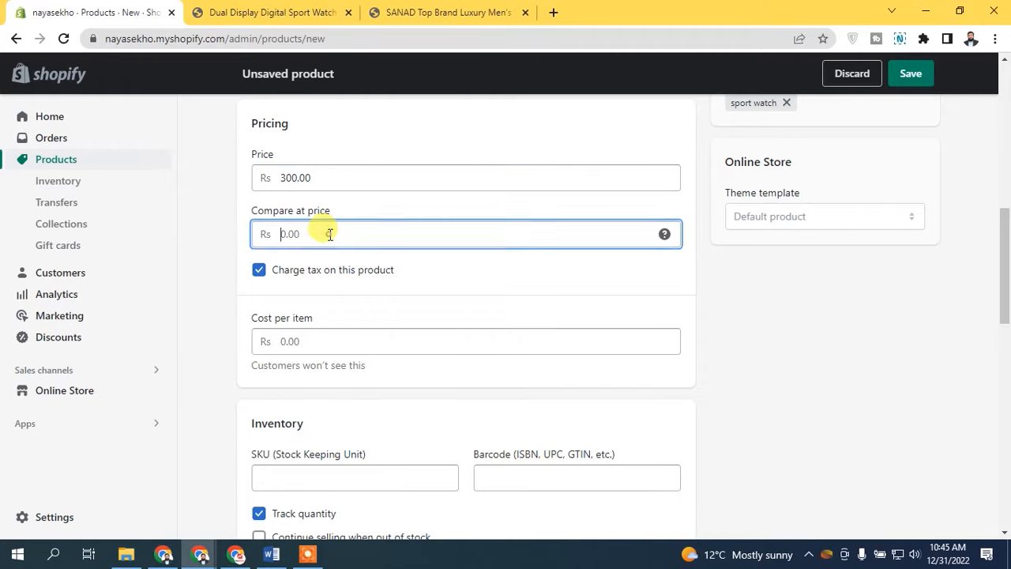
pyautogui.write('500')
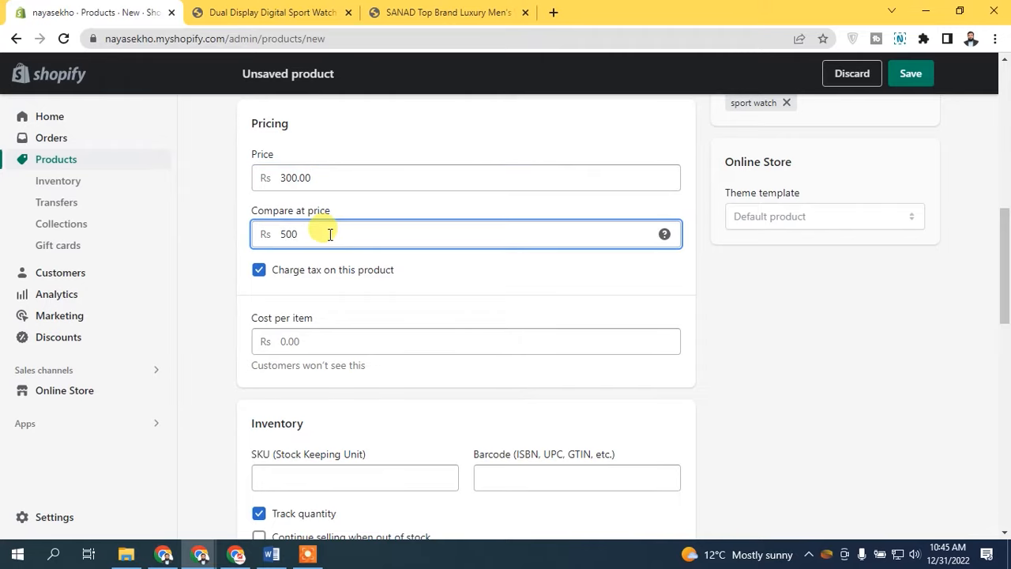
pyautogui.click(340, 132)
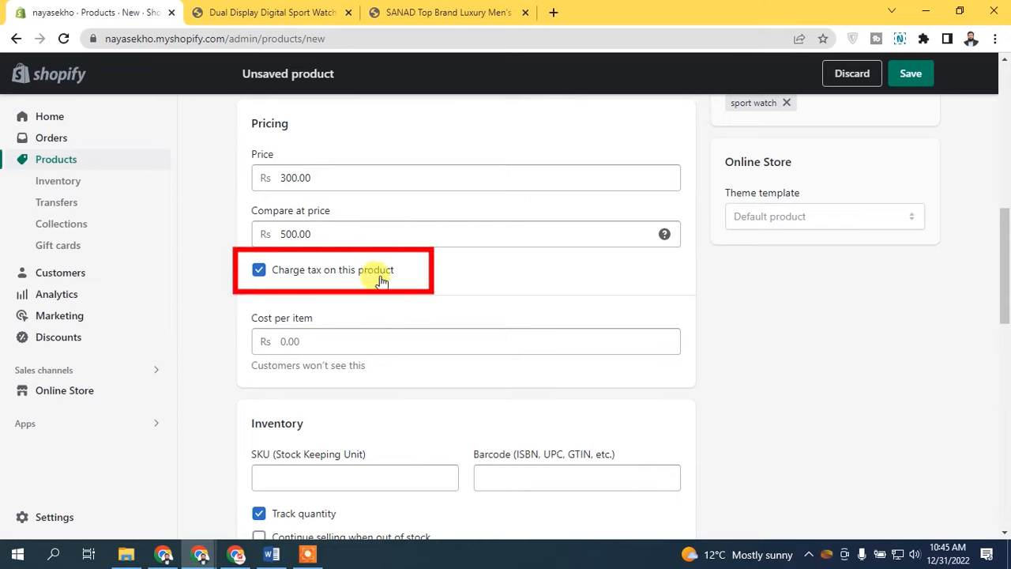
pyautogui.click(261, 271)
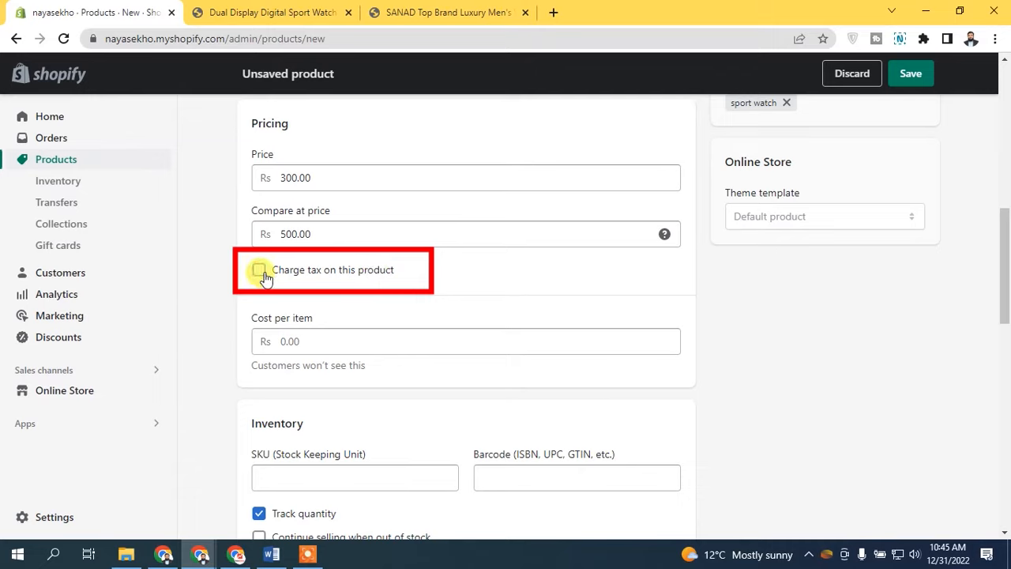
pyautogui.click(260, 270)
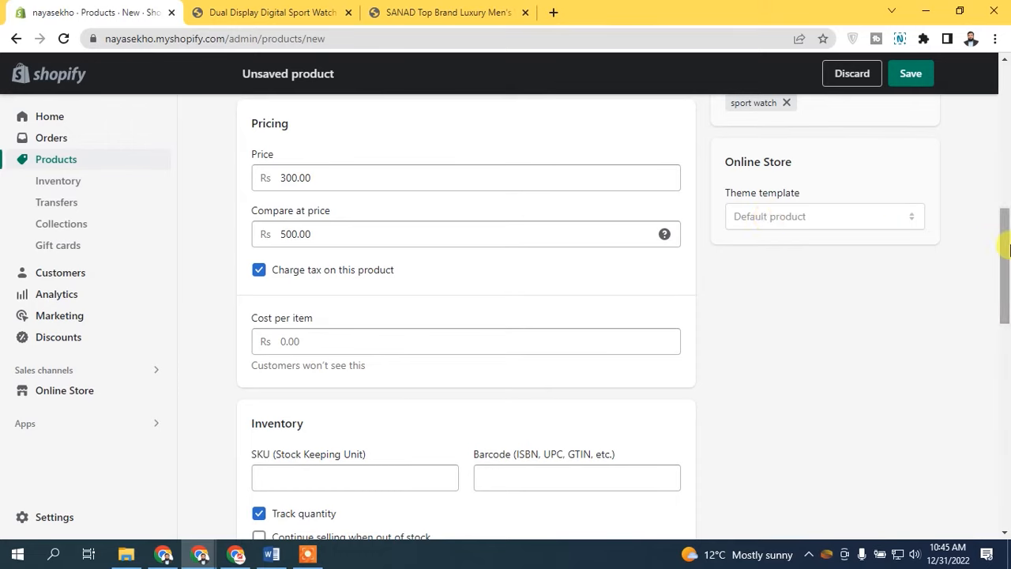
# Step: Set the product's cost per item to Rs 150
pyautogui.scroll(-2, 1008, 248)
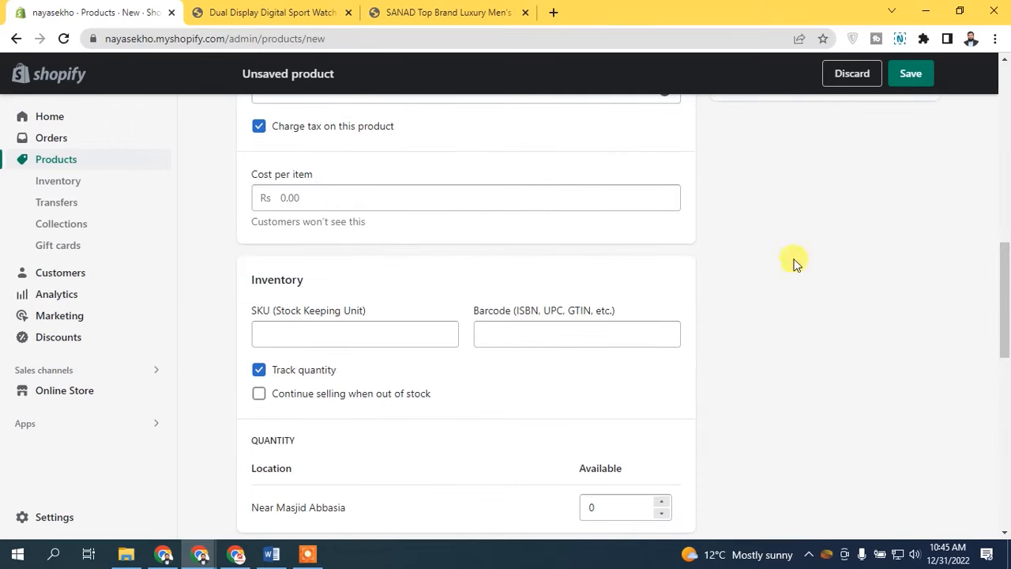
pyautogui.scroll(2, 794, 264)
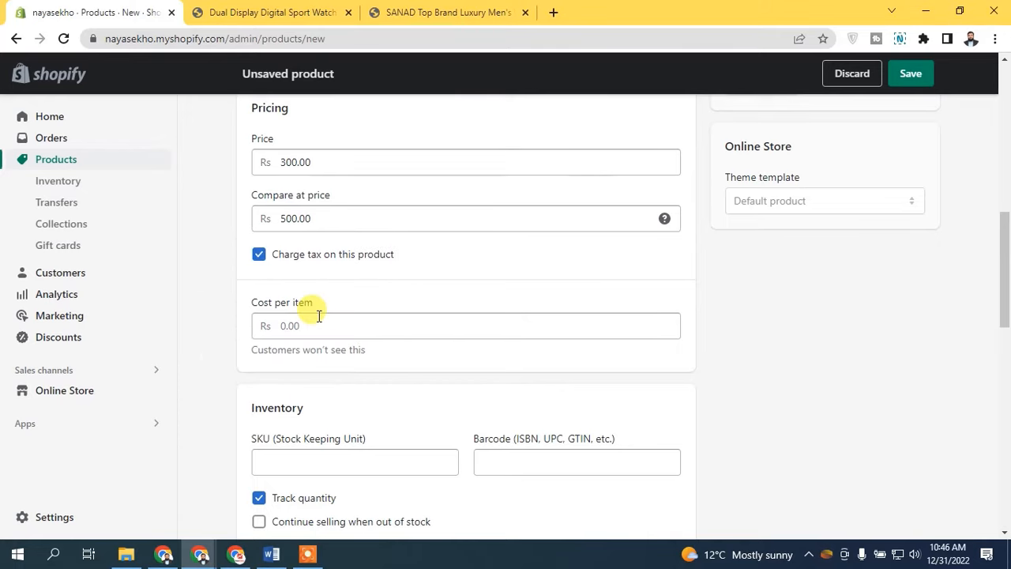
pyautogui.click(317, 326)
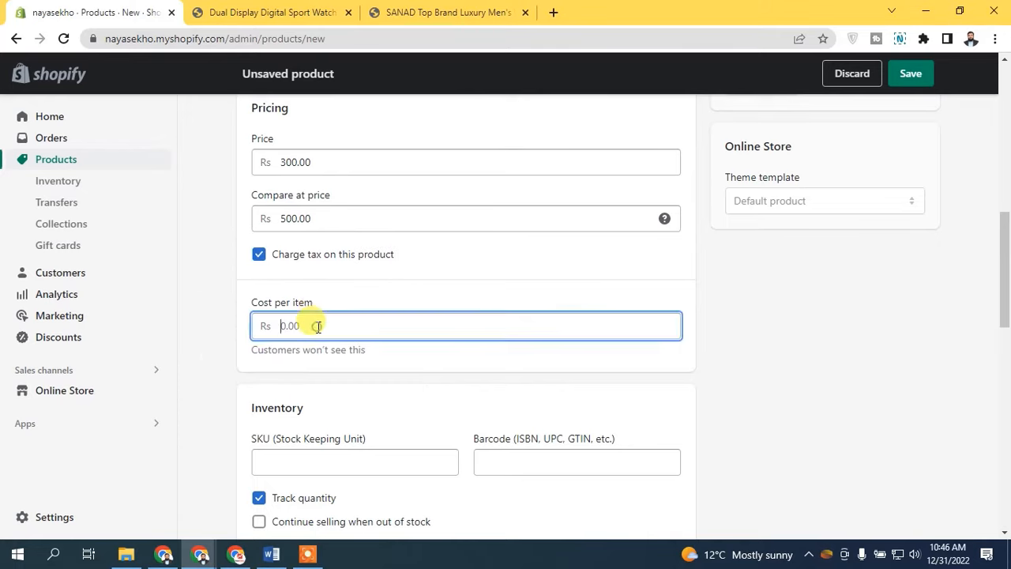
pyautogui.write('100')
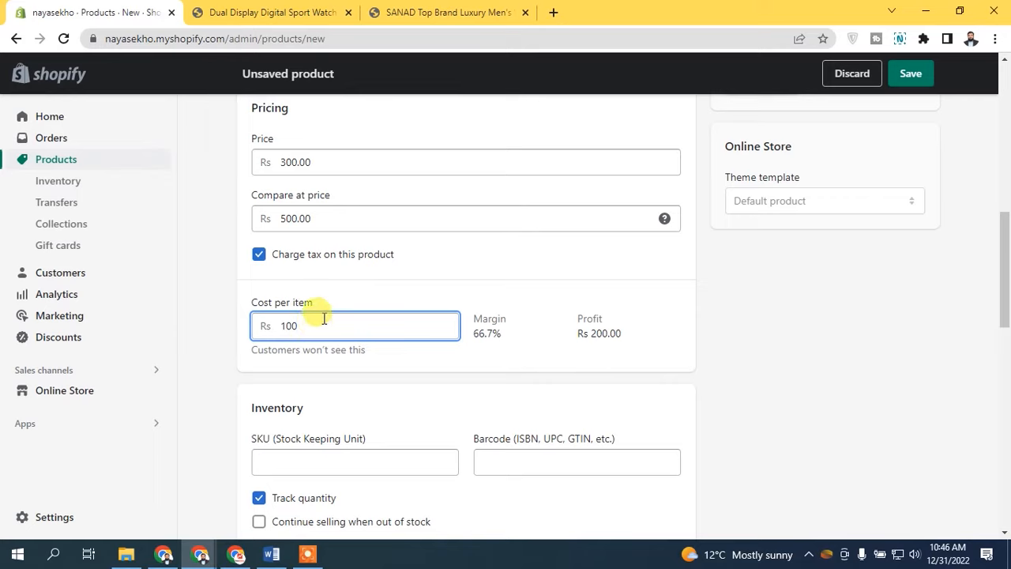
pyautogui.press('BackSpace')
pyautogui.press('BackSpace')
pyautogui.write('5')
pyautogui.write('0')
pyautogui.click(356, 282)
# Step: Try out MSW_MB as the product's SKU and clear the SKU again
pyautogui.moveTo(1005, 256); pyautogui.dragTo(1007, 316)
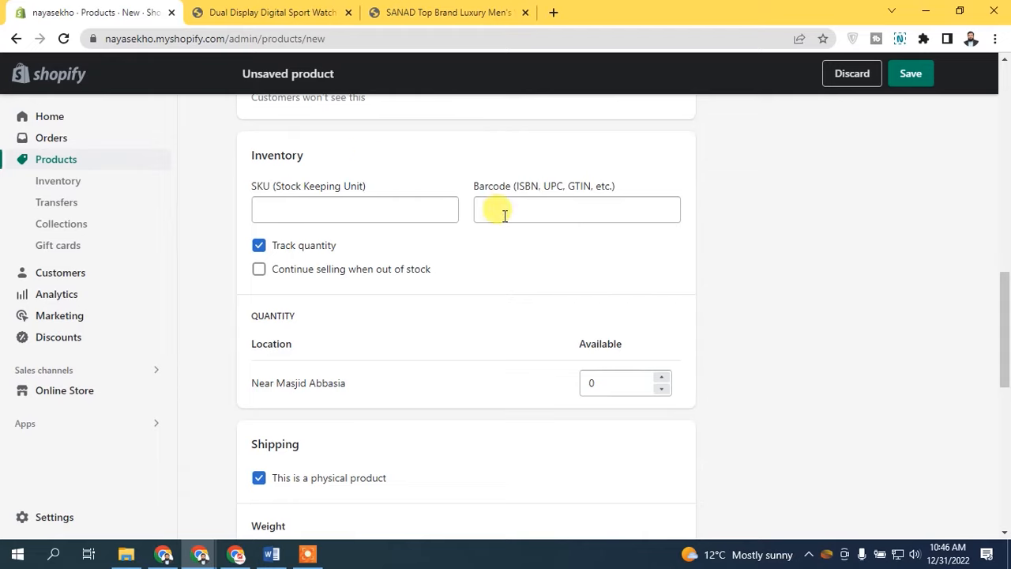
pyautogui.click(372, 214)
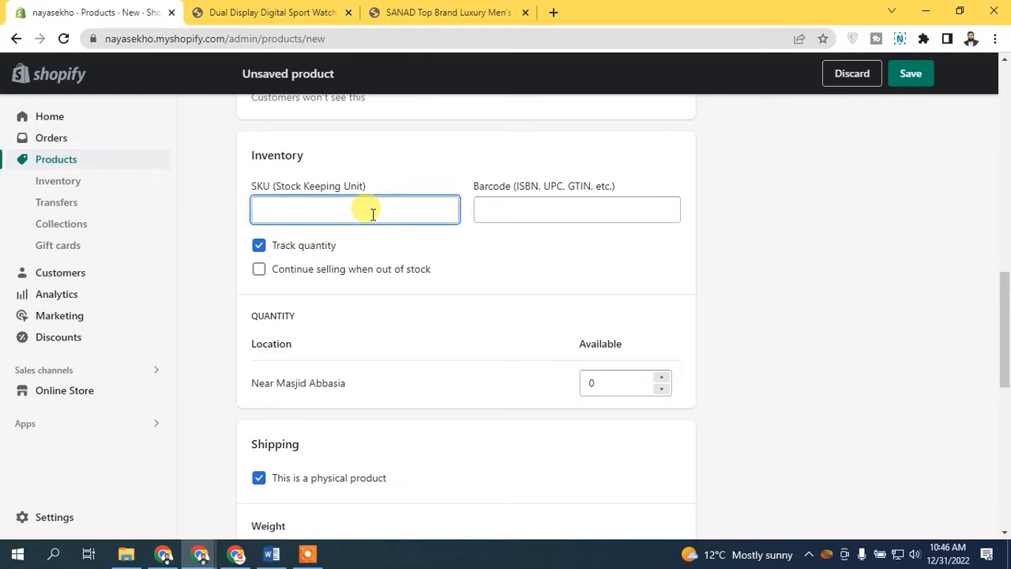
pyautogui.write('MSW')
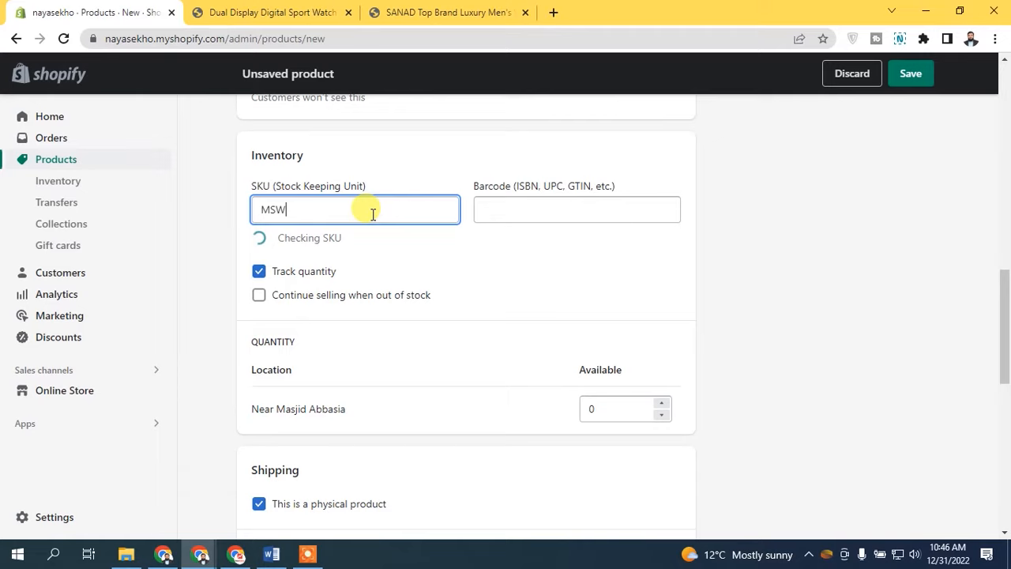
pyautogui.write('_')
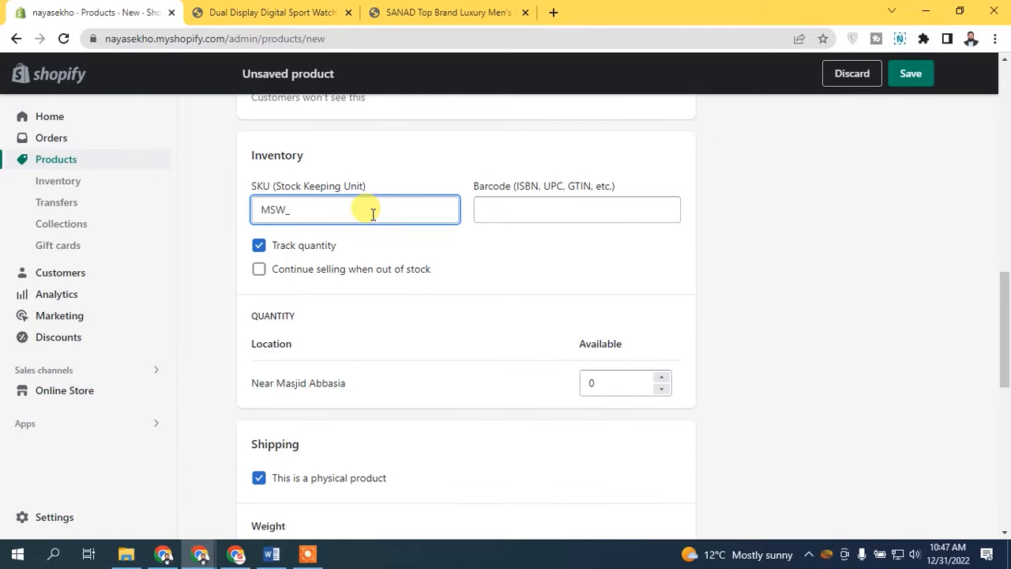
pyautogui.write('MG')
pyautogui.press('BackSpace')
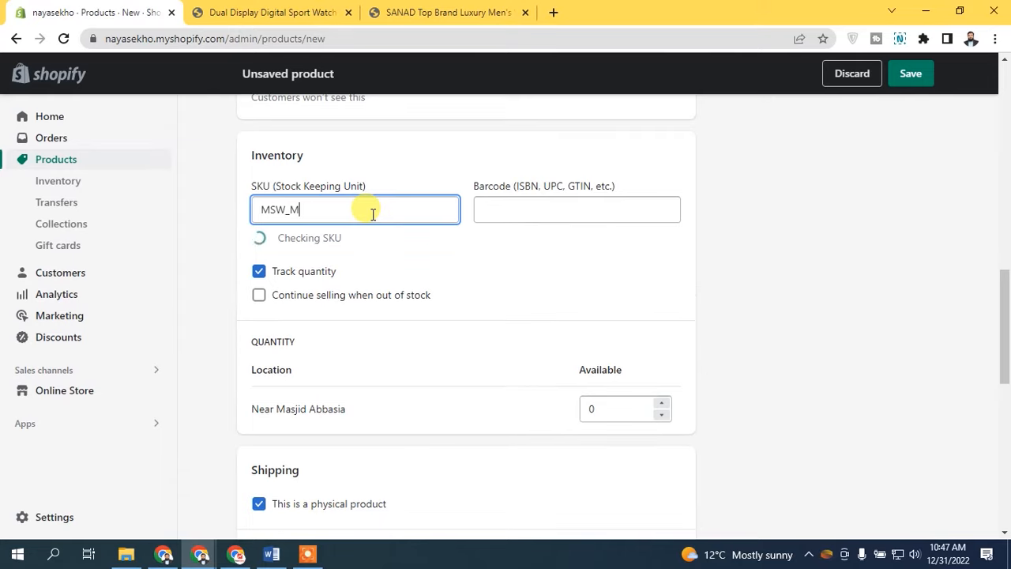
pyautogui.write('B')
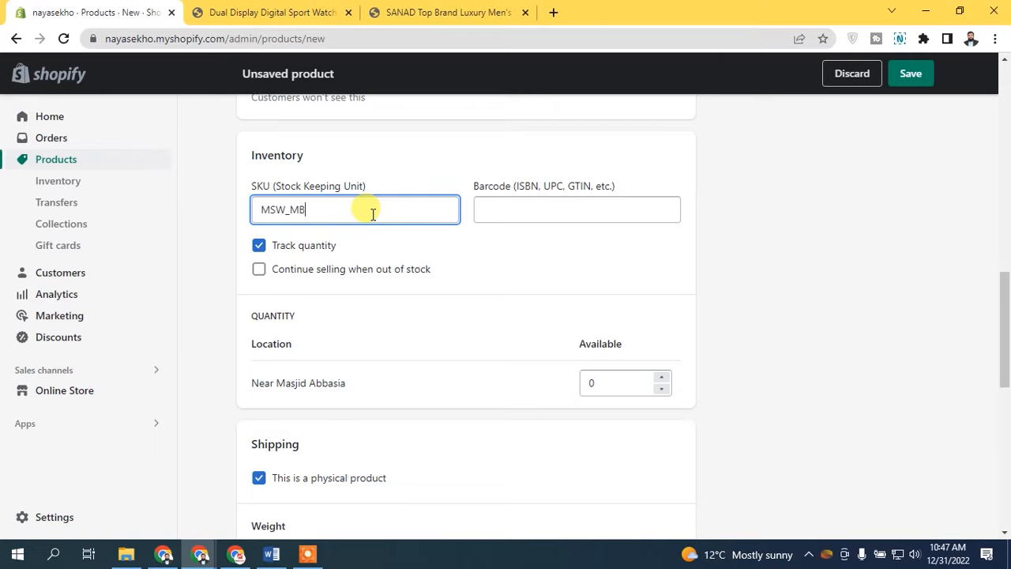
pyautogui.press('BackSpace')
pyautogui.press('BackSpace')
pyautogui.press('BackSpace')
pyautogui.press('BackSpace')
pyautogui.press('BackSpace')
pyautogui.press('BackSpace')
pyautogui.click(377, 163)
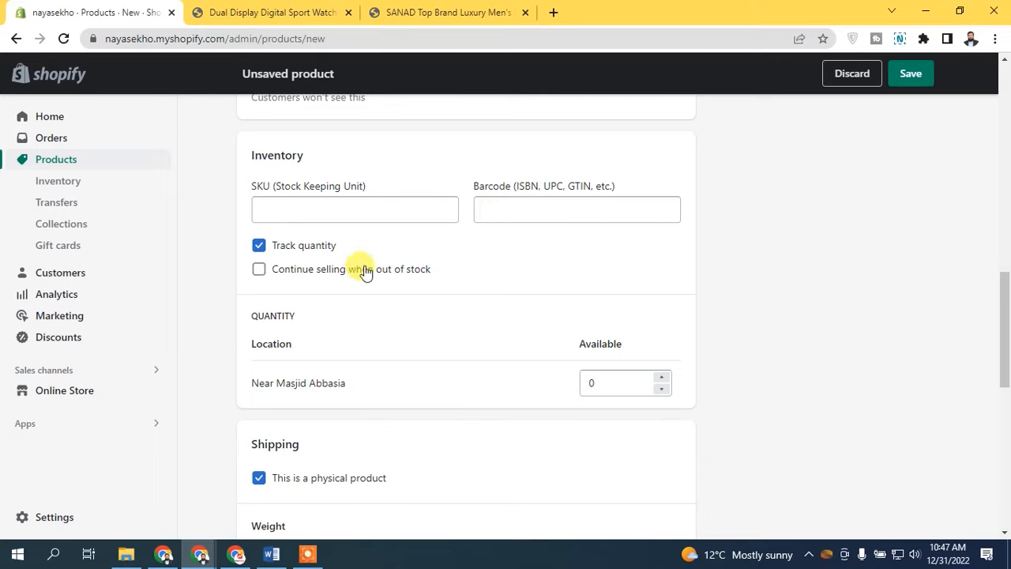
# Step: Keep quantity tracking on and allow the product to continue selling when out of stock
pyautogui.click(292, 251)
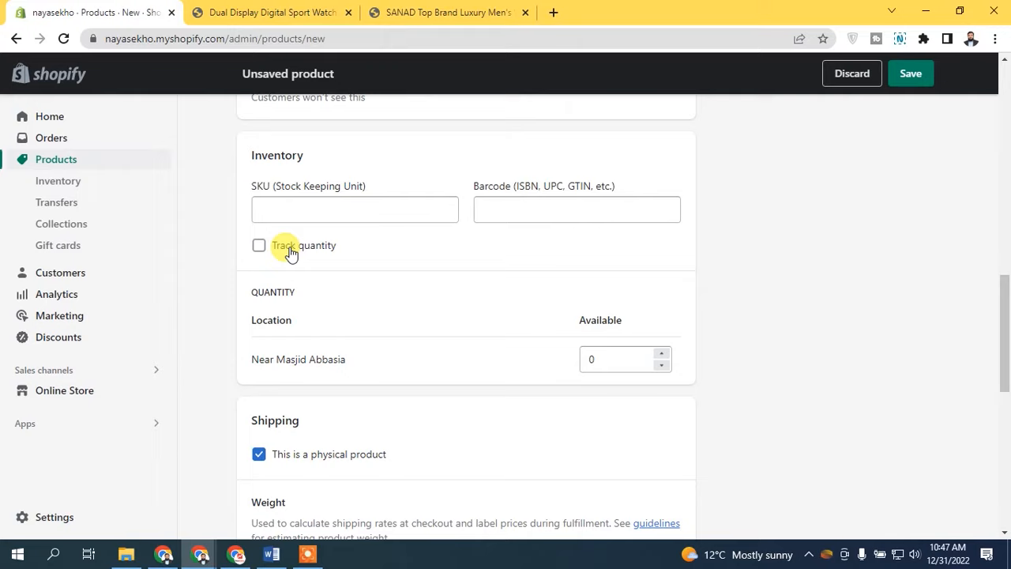
pyautogui.click(290, 253)
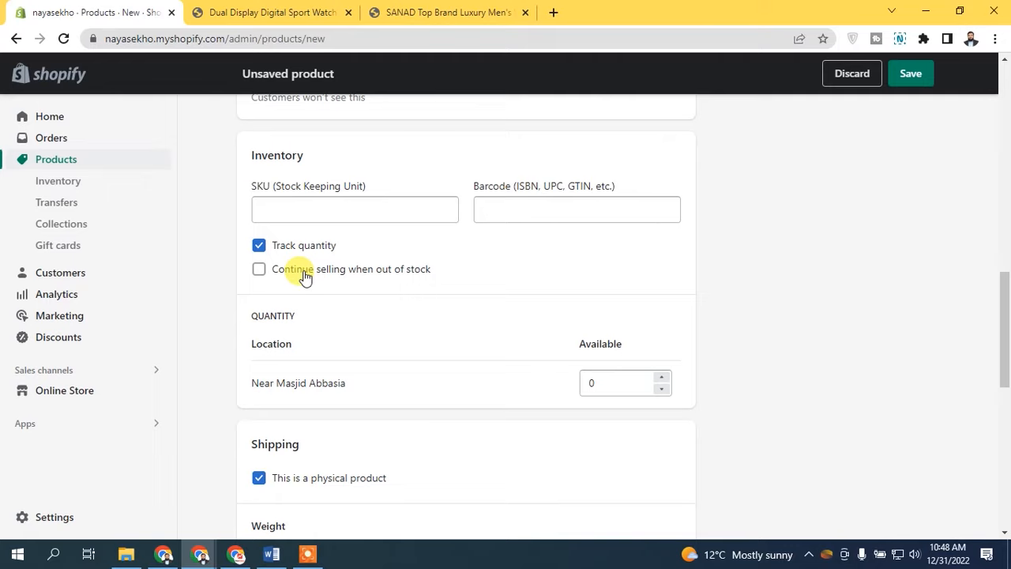
pyautogui.click(305, 276)
pyautogui.click(319, 274)
pyautogui.click(319, 272)
# Step: Set the available quantity at the store location to 20
pyautogui.press('Tab')
pyautogui.write('7')
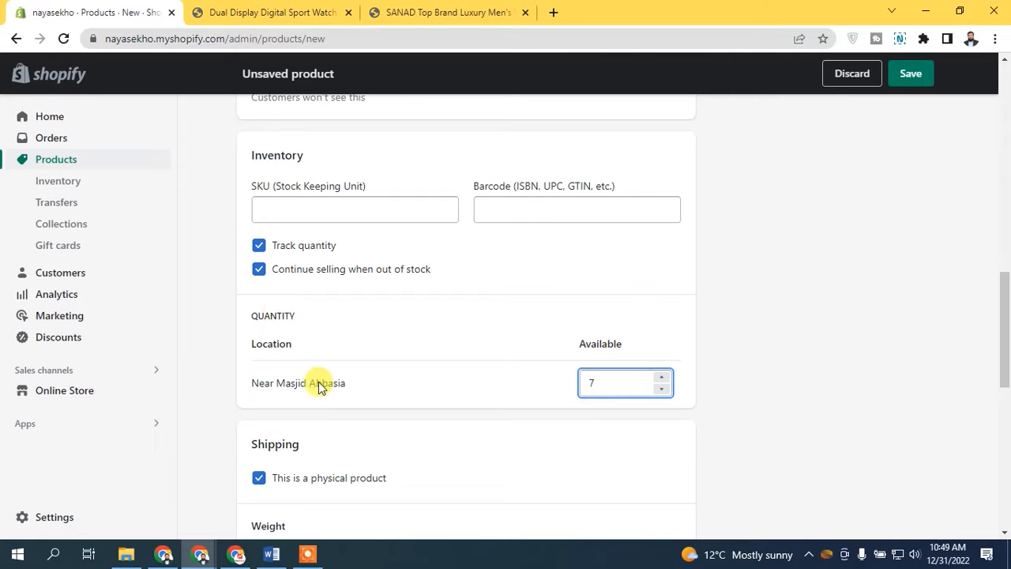
pyautogui.click(661, 378)
pyautogui.click(661, 378)
pyautogui.click(662, 378)
pyautogui.click(661, 378)
pyautogui.click(661, 377)
pyautogui.click(661, 377)
pyautogui.click(661, 378)
pyautogui.click(661, 377)
pyautogui.click(661, 378)
pyautogui.click(661, 378)
pyautogui.click(661, 378)
pyautogui.doubleClick(661, 378)
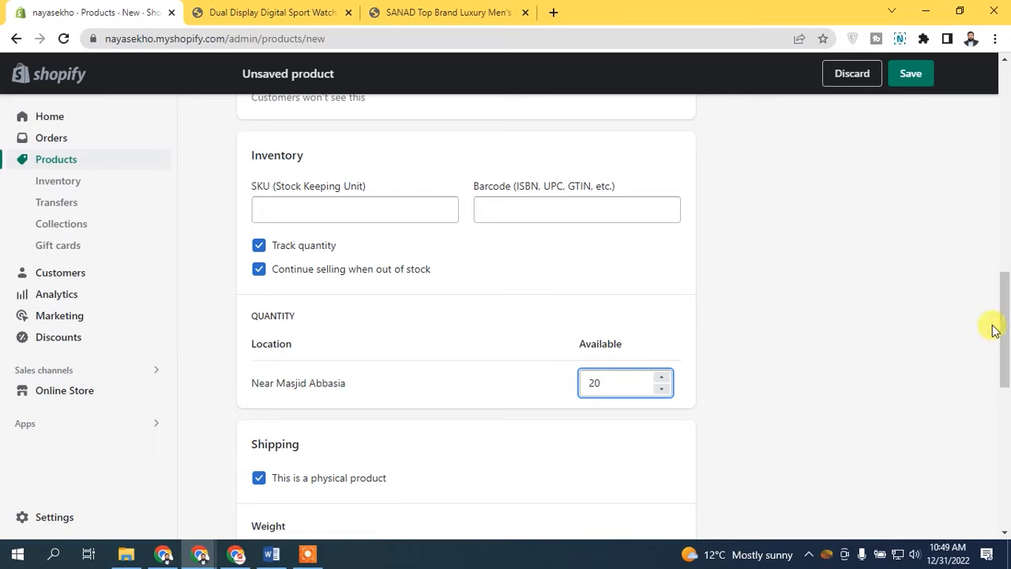
# Step: Examine the shipping settings, including the physical product option, weight and customs information, without changing them
pyautogui.moveTo(1002, 324); pyautogui.dragTo(1005, 373)
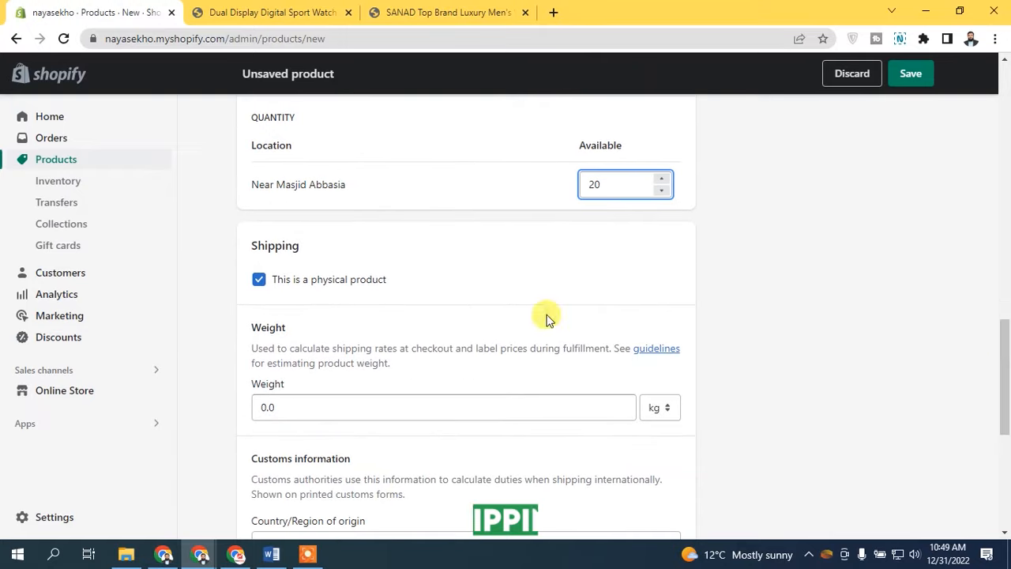
pyautogui.click(282, 287)
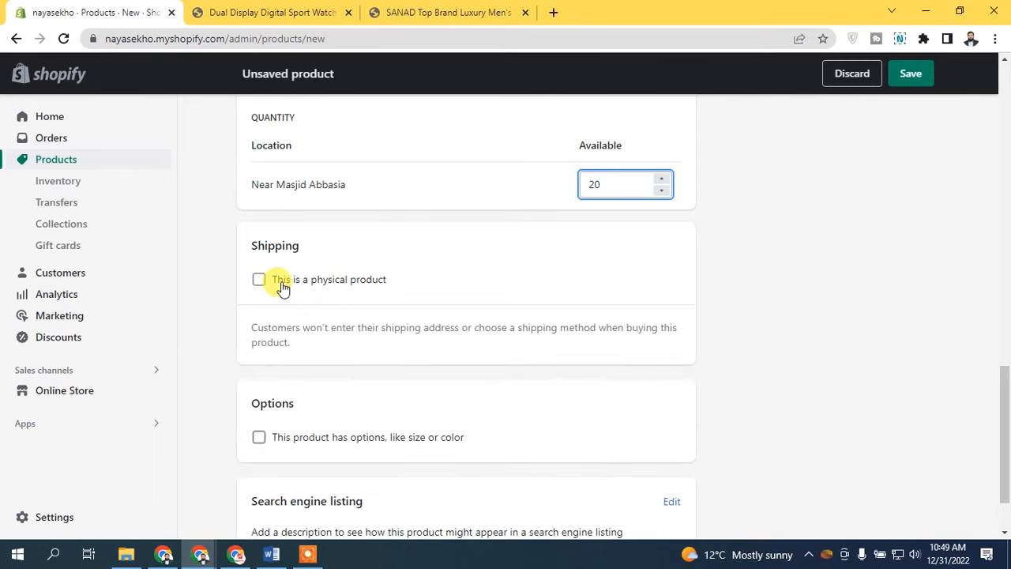
pyautogui.click(282, 287)
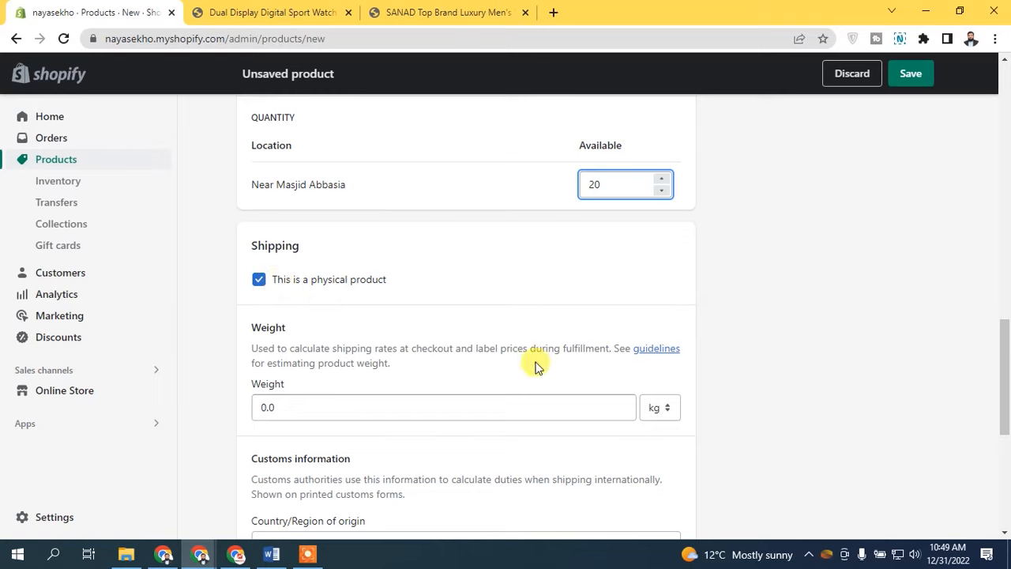
pyautogui.click(619, 405)
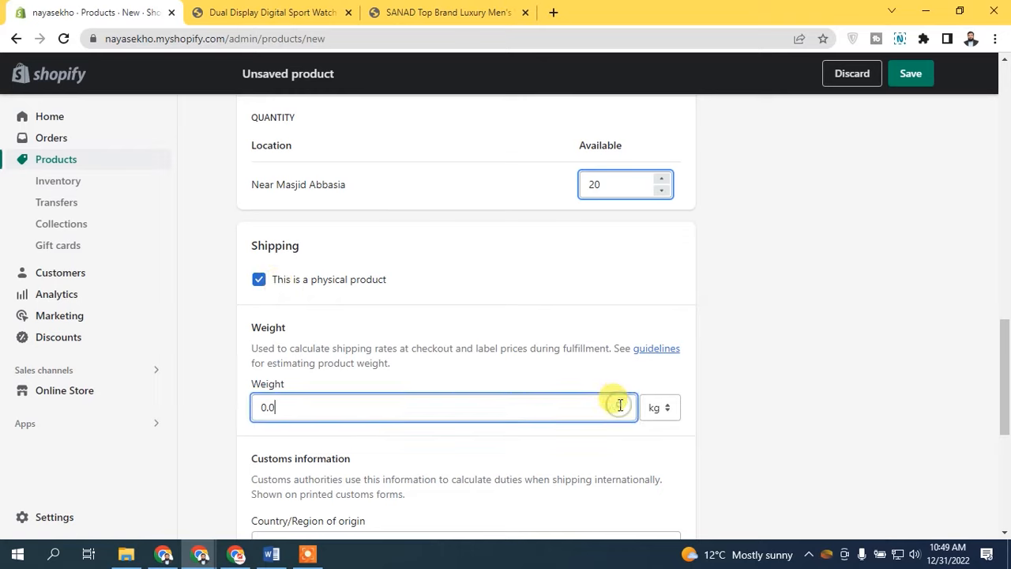
pyautogui.click(554, 376)
pyautogui.moveTo(1008, 381); pyautogui.dragTo(1000, 443)
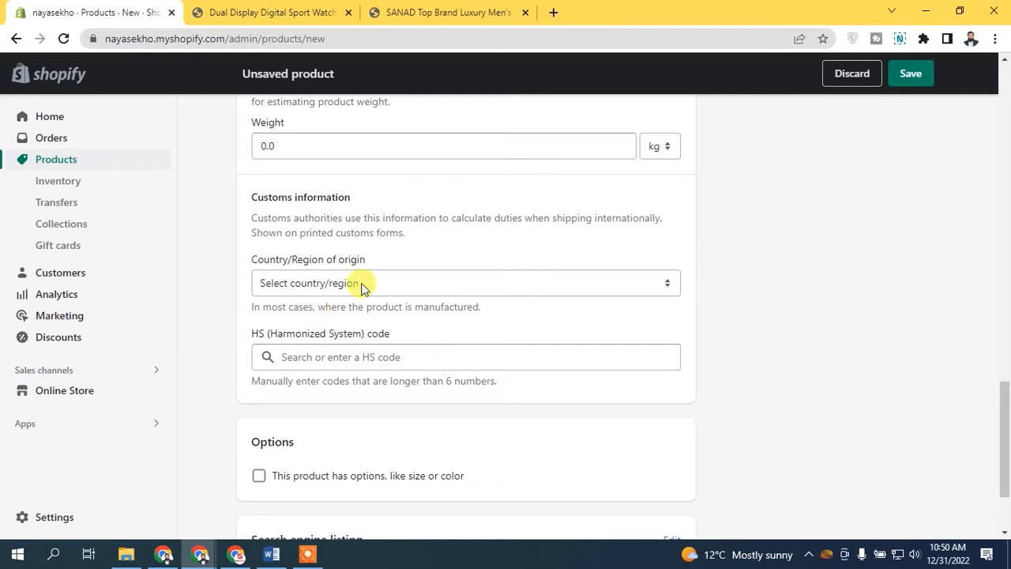
# Step: Open the search engine listing for editing and check its page title, meta description and URL handle
pyautogui.scroll(-2, 347, 366)
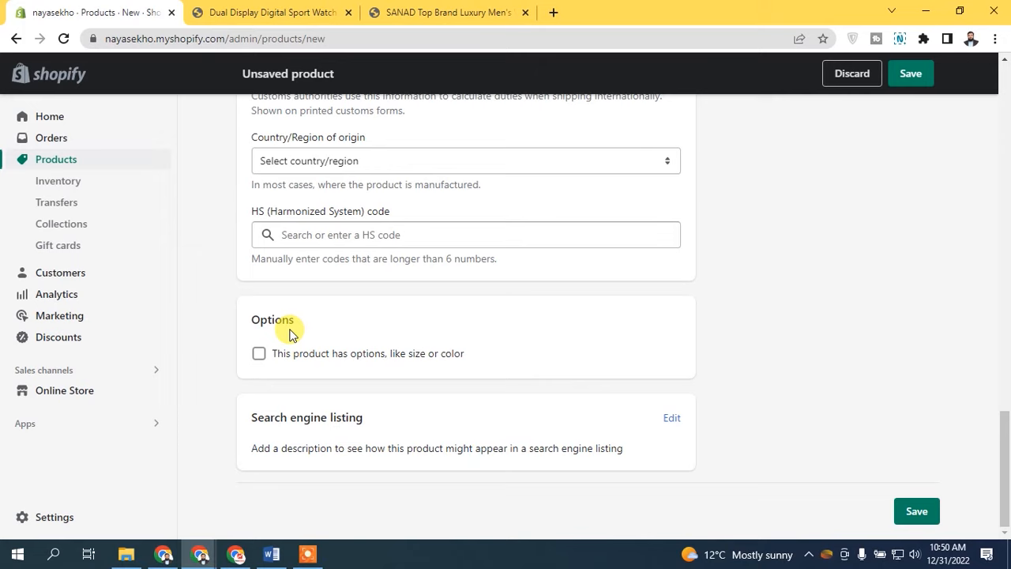
pyautogui.click(673, 419)
pyautogui.moveTo(1007, 403); pyautogui.dragTo(1007, 462)
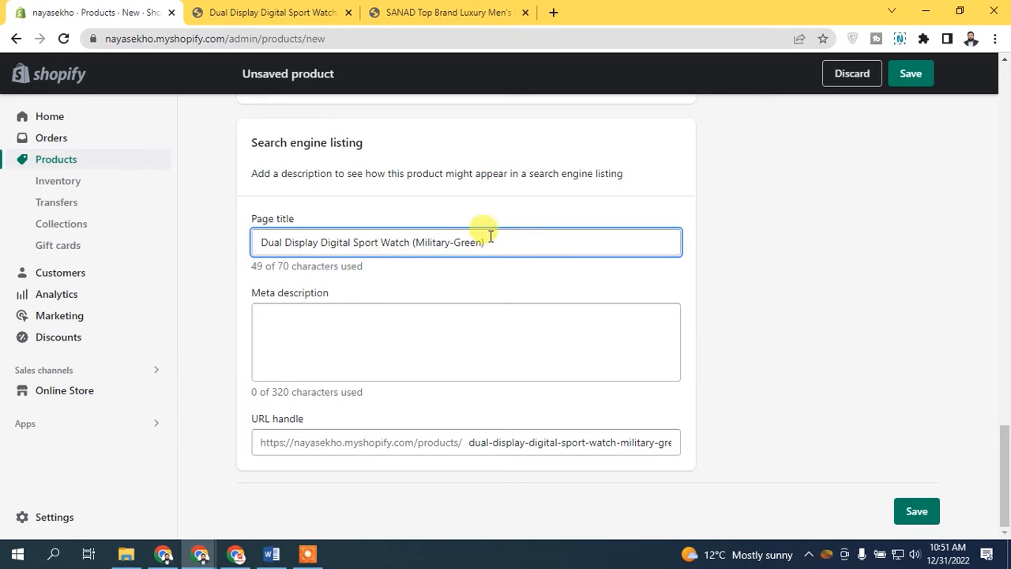
pyautogui.click(265, 315)
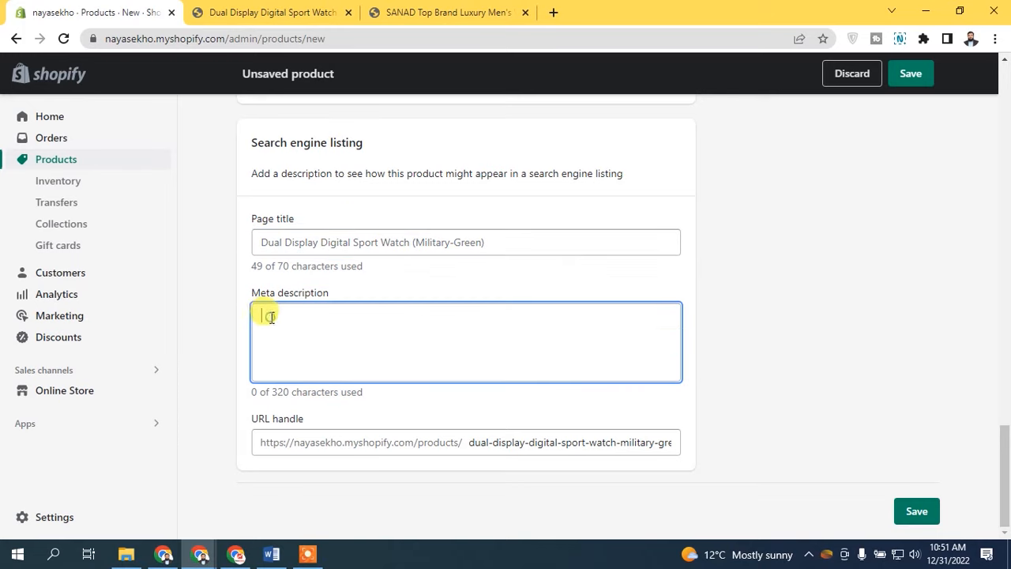
pyautogui.click(485, 238)
pyautogui.click(449, 317)
pyautogui.click(534, 438)
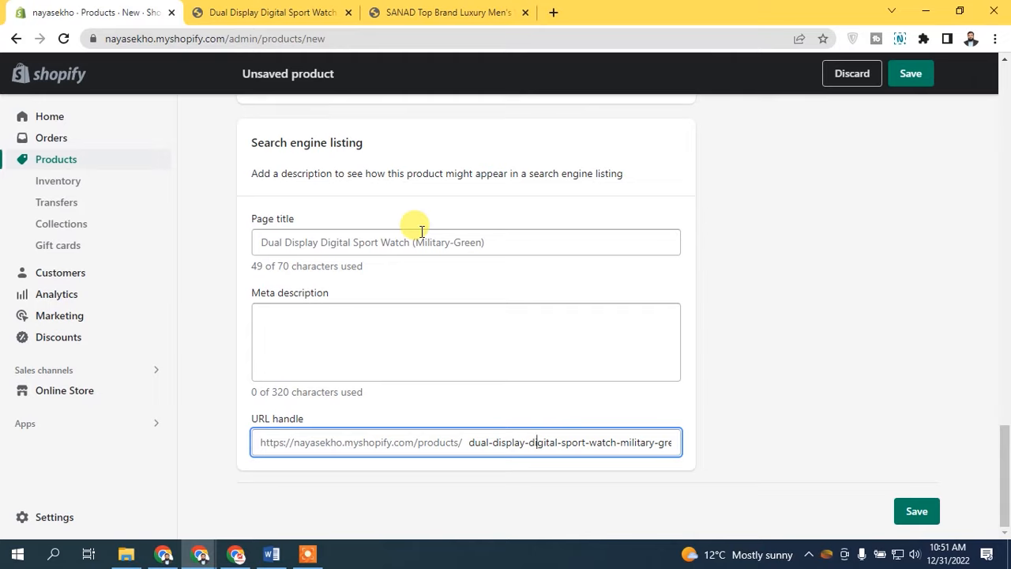
# Step: Save the new product and open its storefront page in a new browser tab
pyautogui.scroll(15, 641, 343)
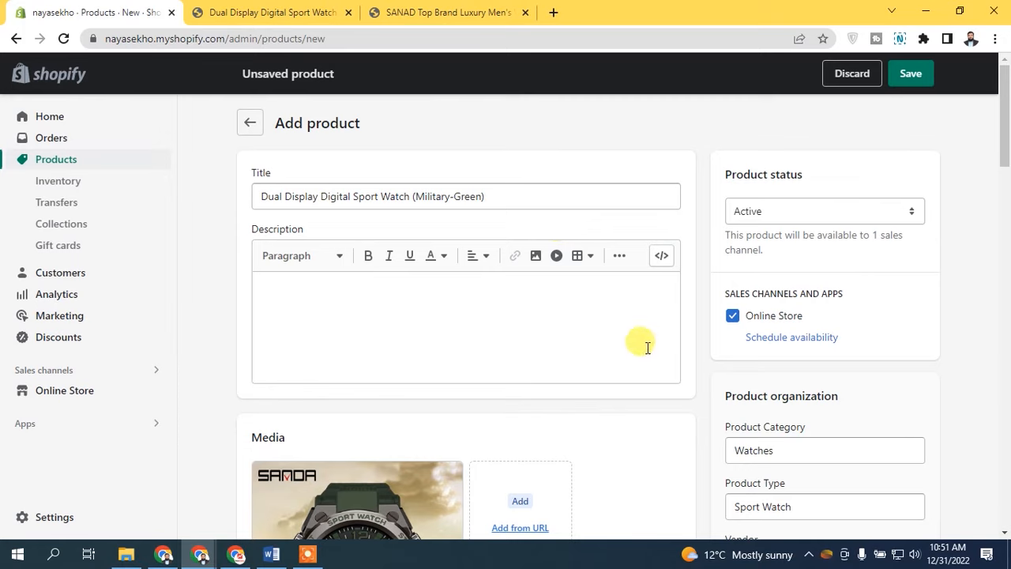
pyautogui.click(914, 77)
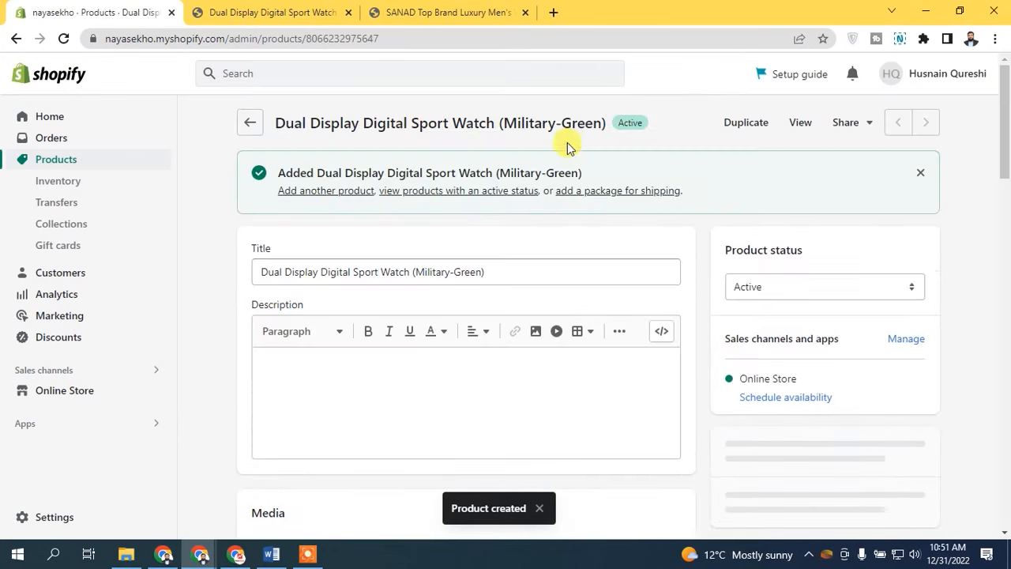
pyautogui.rightClick(802, 125)
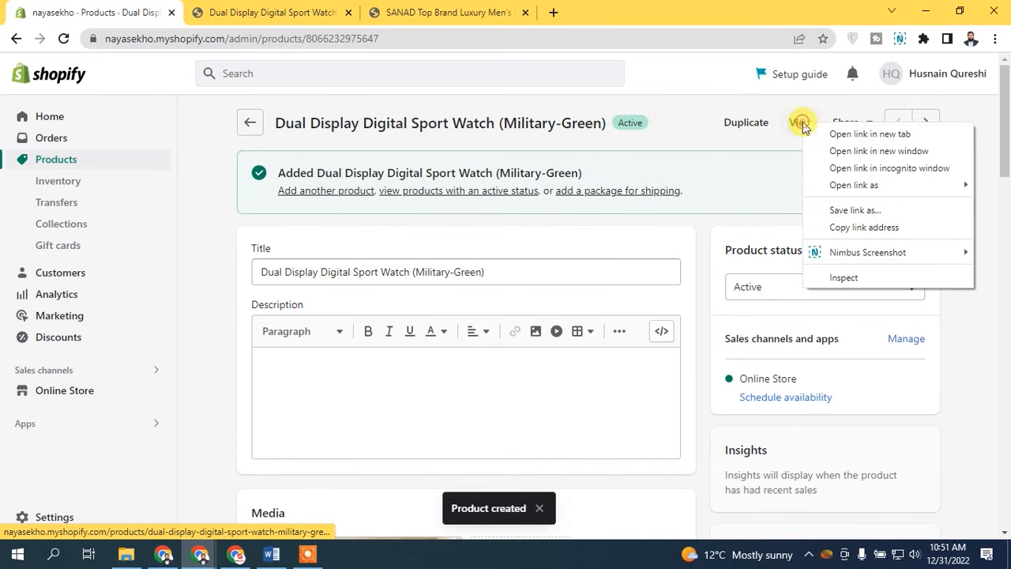
pyautogui.click(821, 134)
pyautogui.click(267, 10)
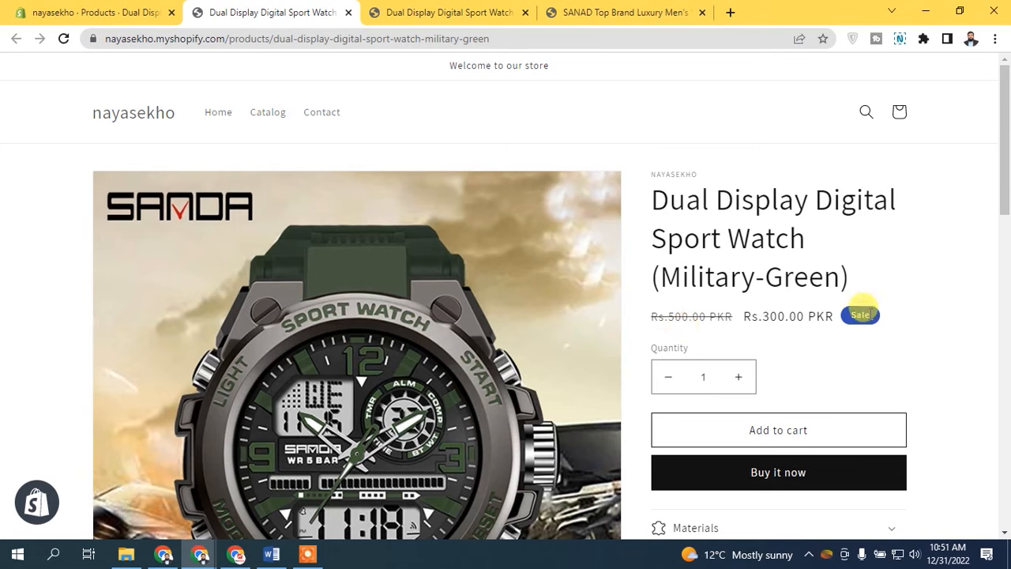
# Step: Look over the watch's storefront page for its image, price and layout, and return to its admin page
pyautogui.moveTo(1006, 160); pyautogui.dragTo(1009, 233)
pyautogui.scroll(-2, 1002, 203)
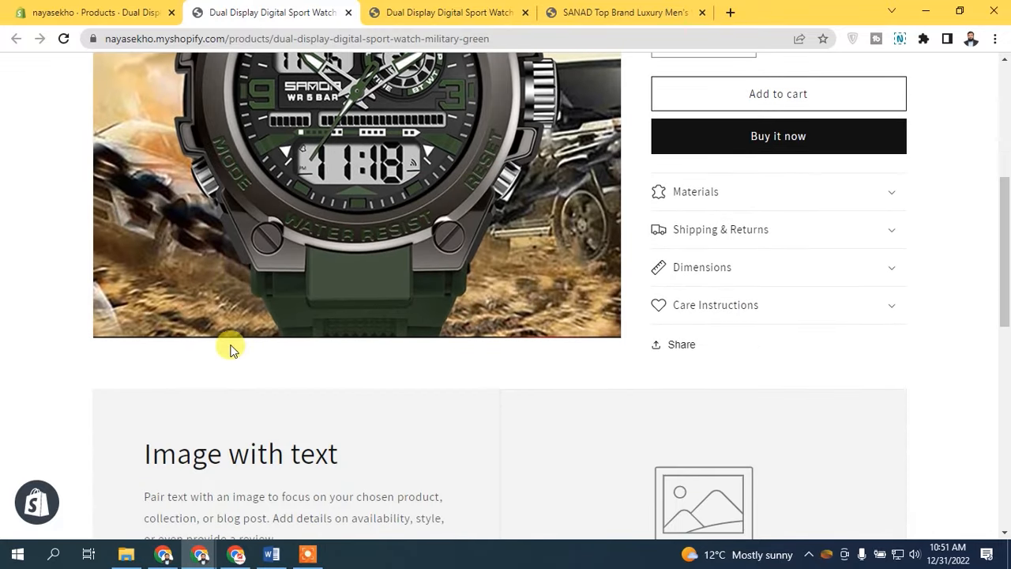
pyautogui.moveTo(1004, 241); pyautogui.dragTo(984, 86)
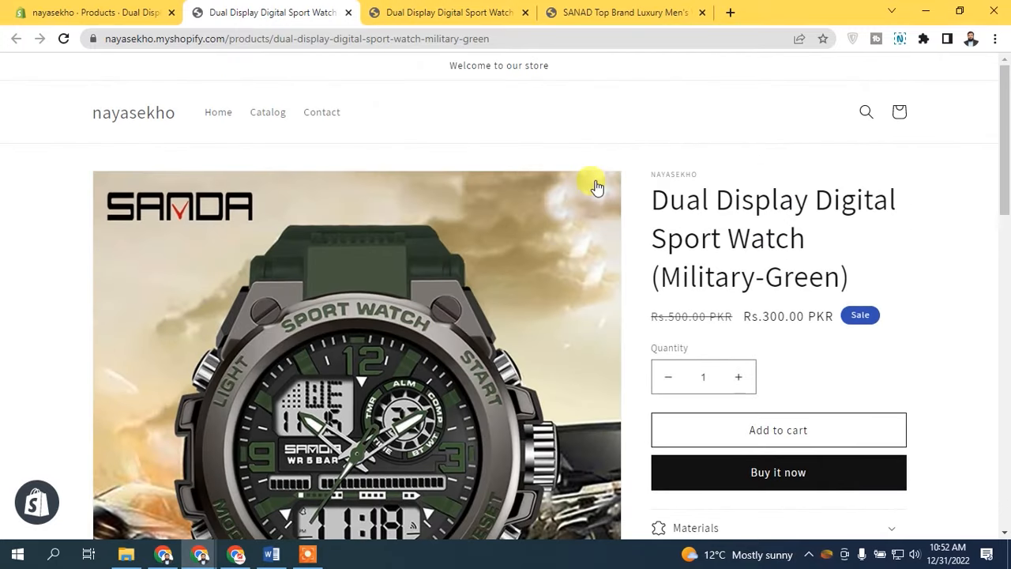
pyautogui.moveTo(1004, 129); pyautogui.dragTo(1006, 231)
pyautogui.click(94, 12)
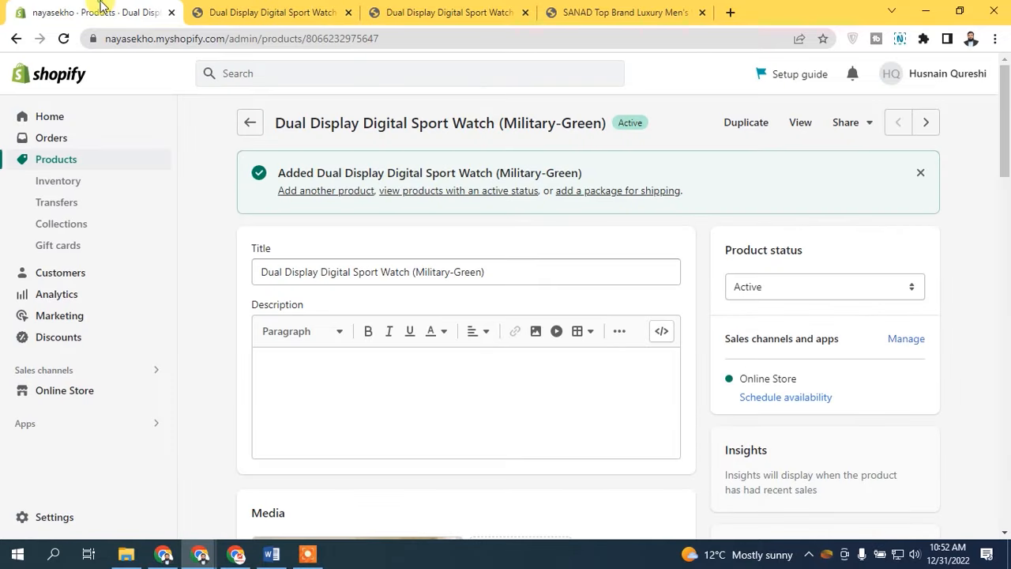